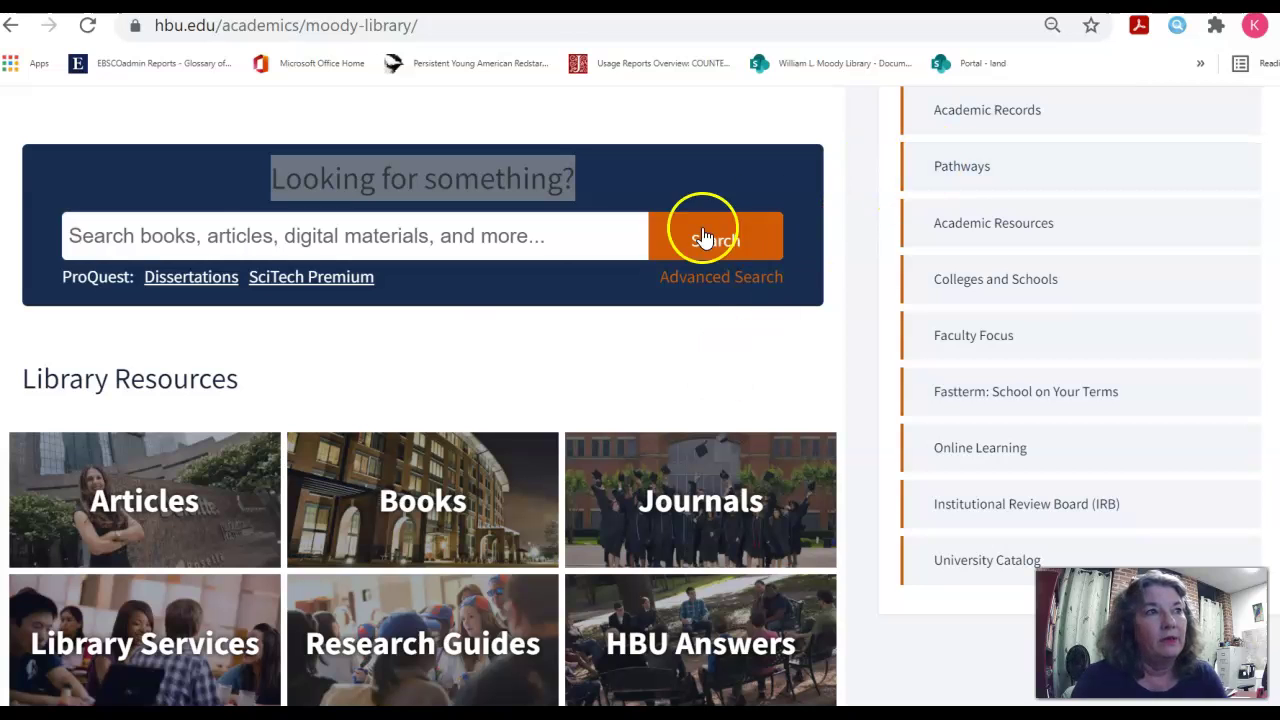
# Step: Open the complete A-to-Z database list from the library's Articles resources and browse the databases starting with E
pyautogui.click(137, 484)
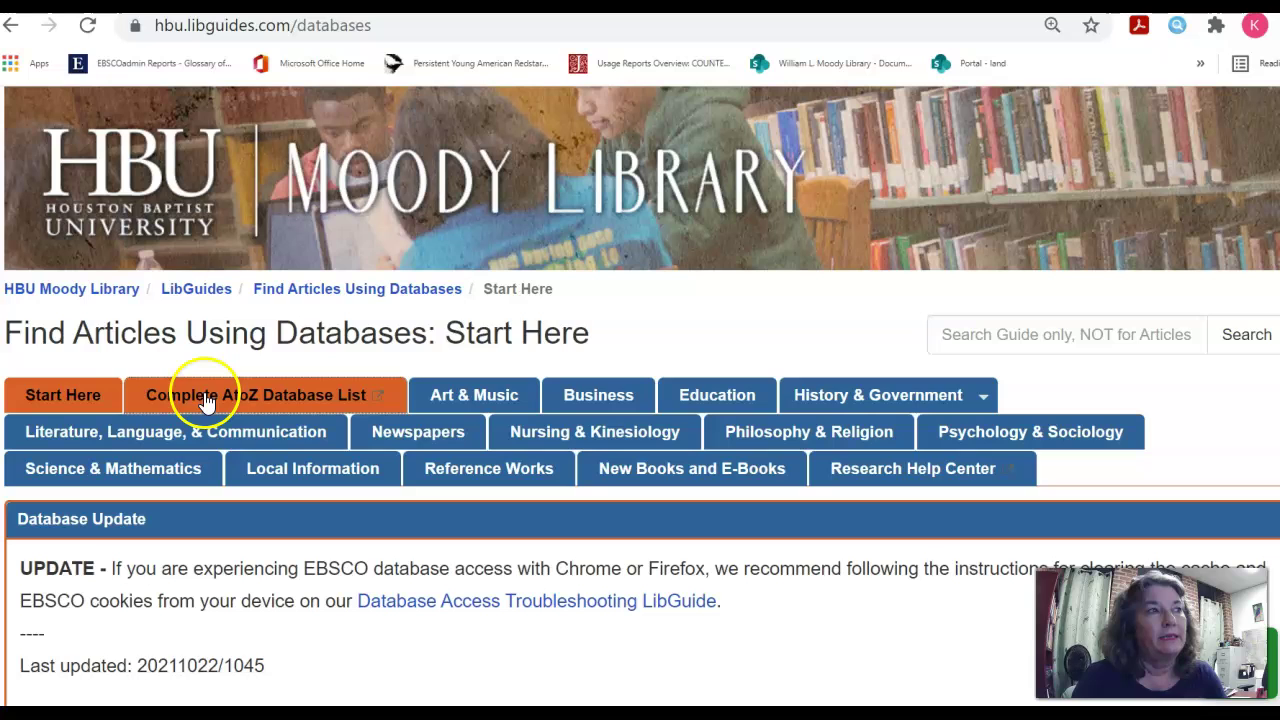
pyautogui.click(257, 395)
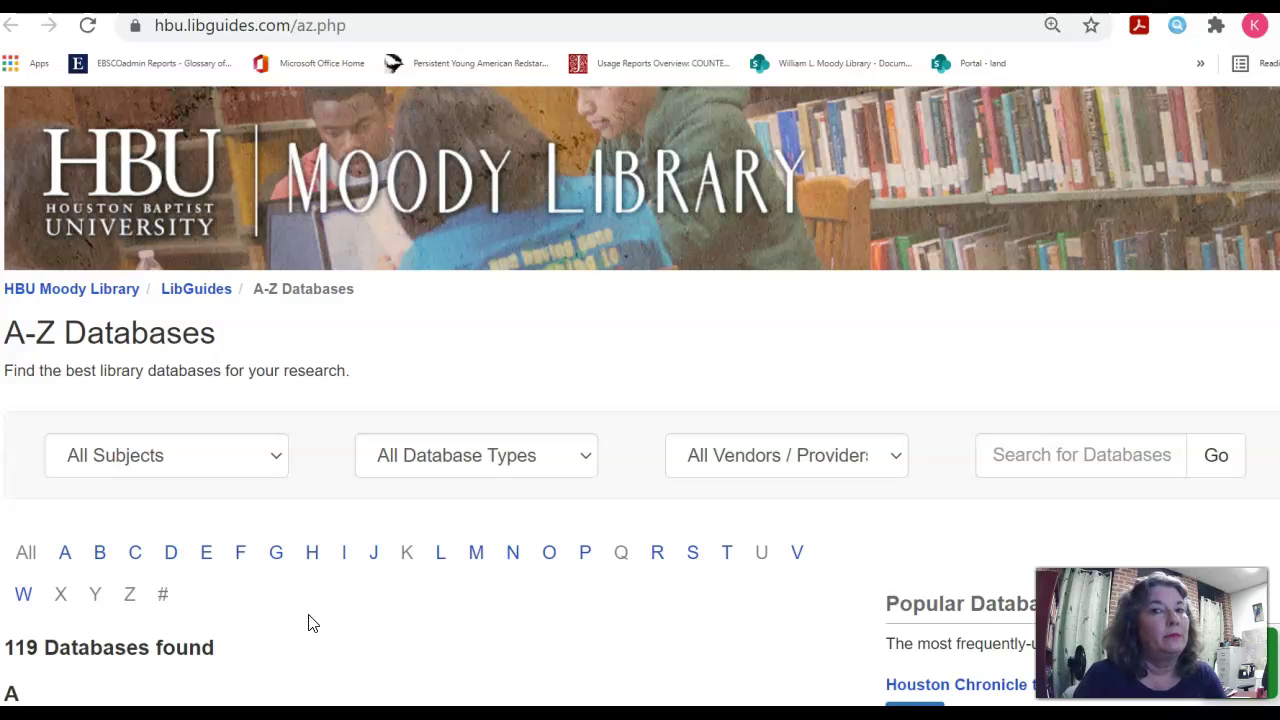
pyautogui.click(207, 556)
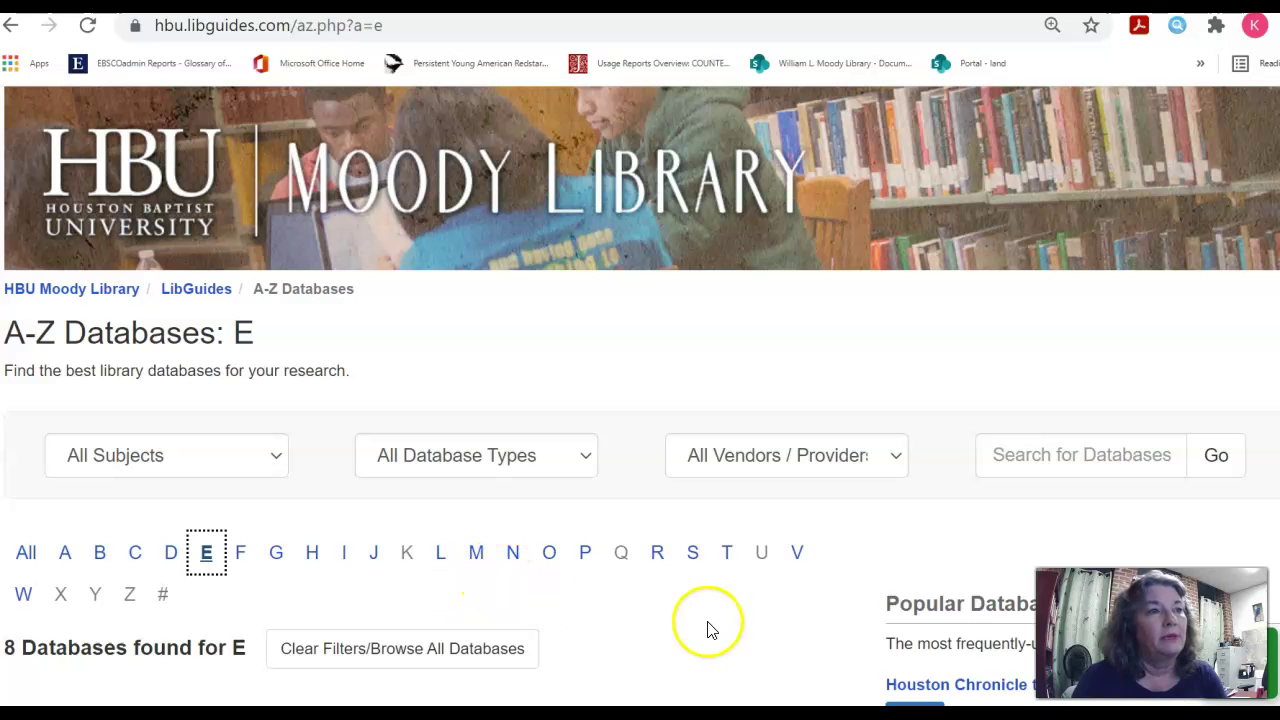
pyautogui.scroll(-2, 655, 400)
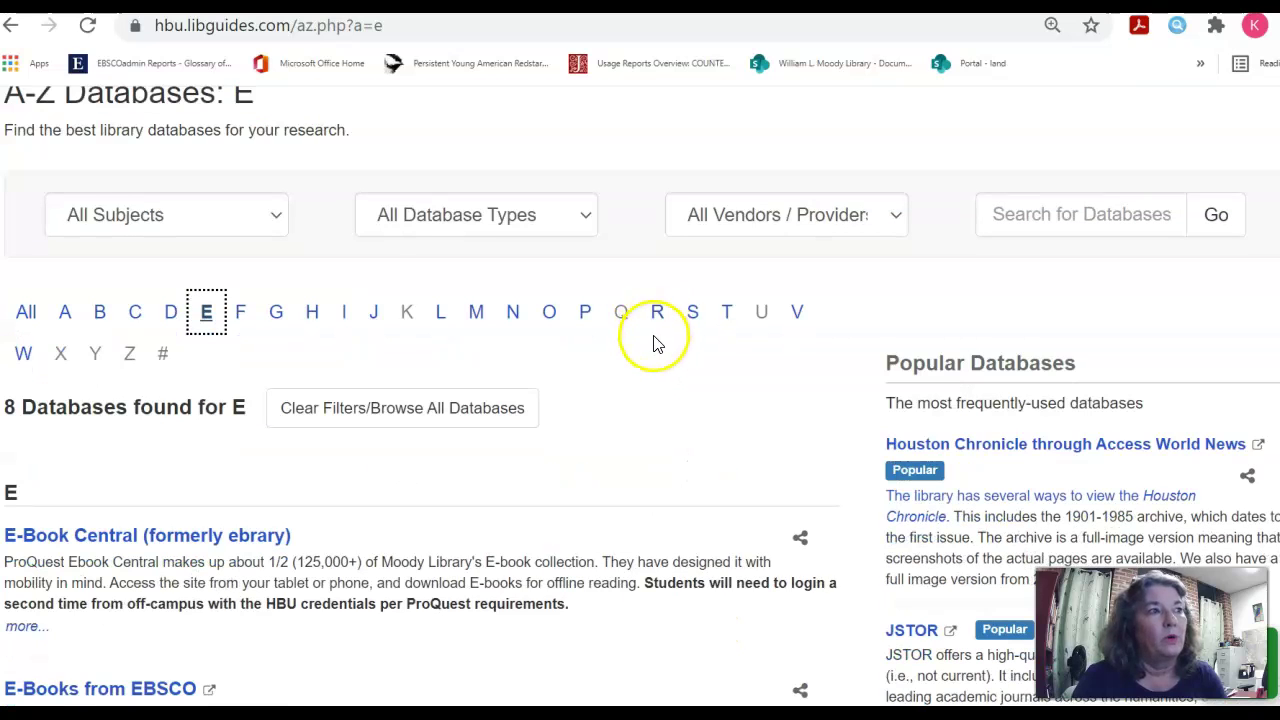
pyautogui.scroll(-1, 651, 380)
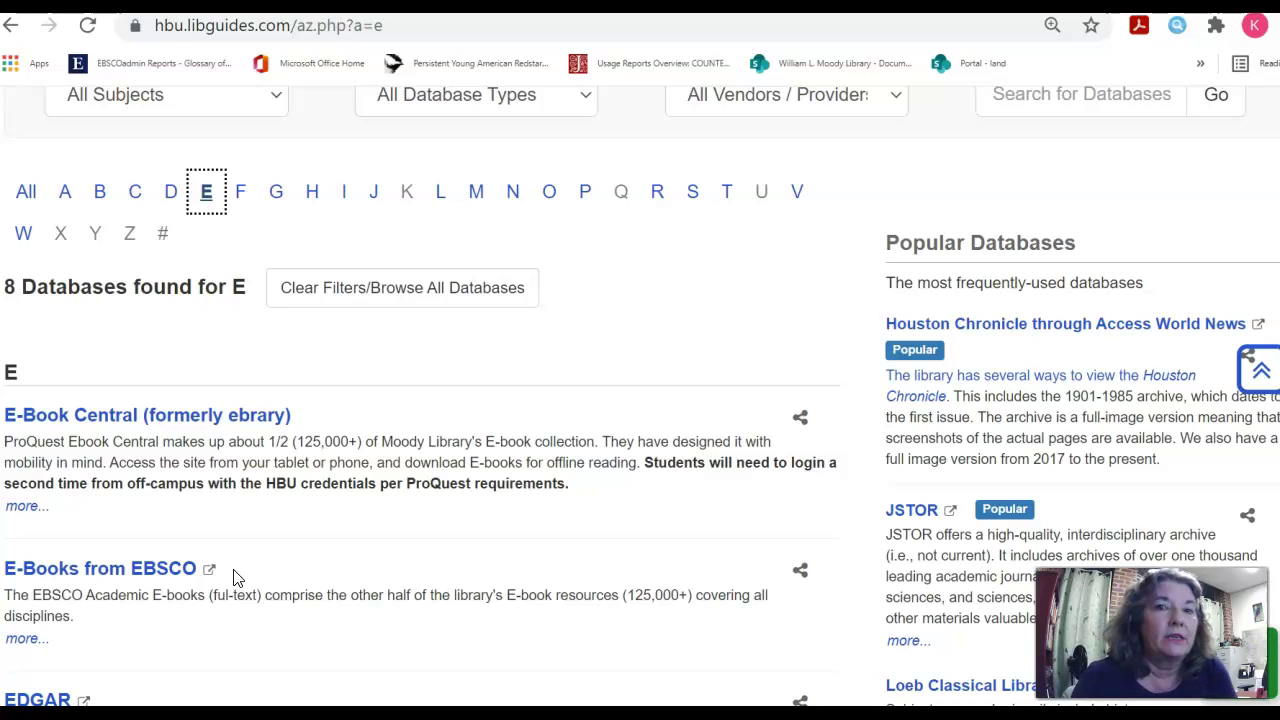
pyautogui.scroll(2, 270, 576)
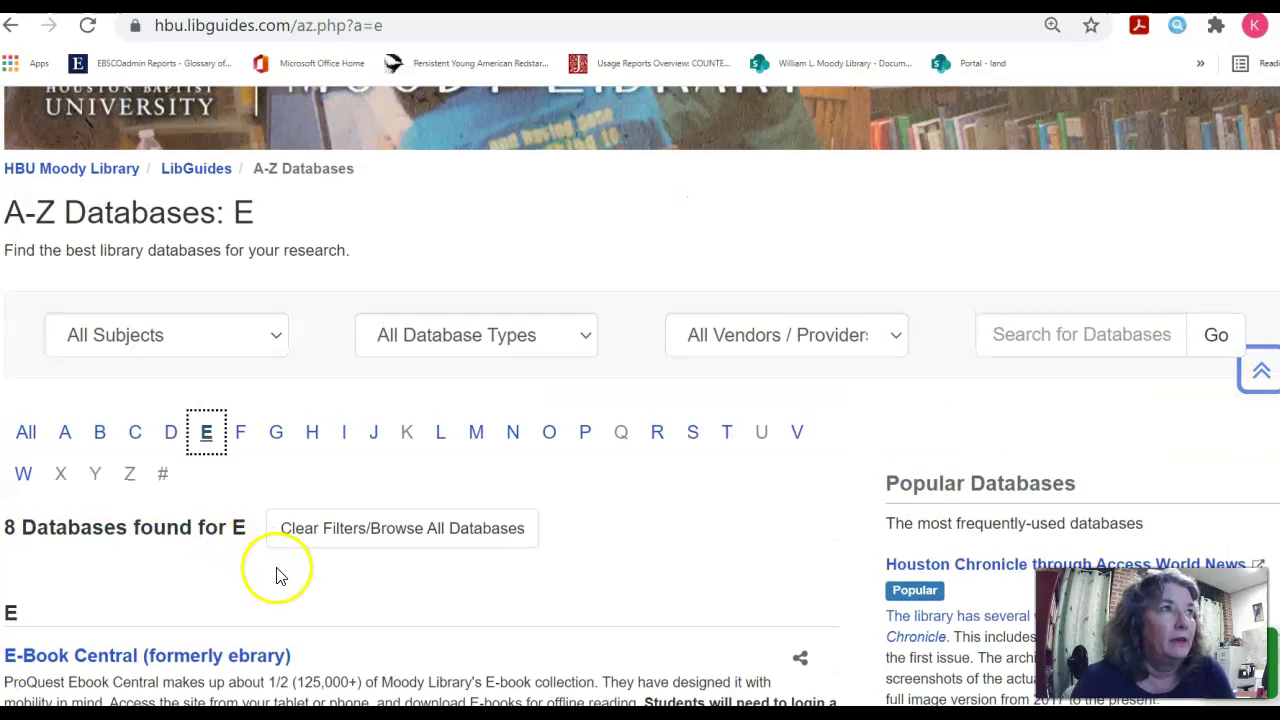
pyautogui.scroll(1, 278, 576)
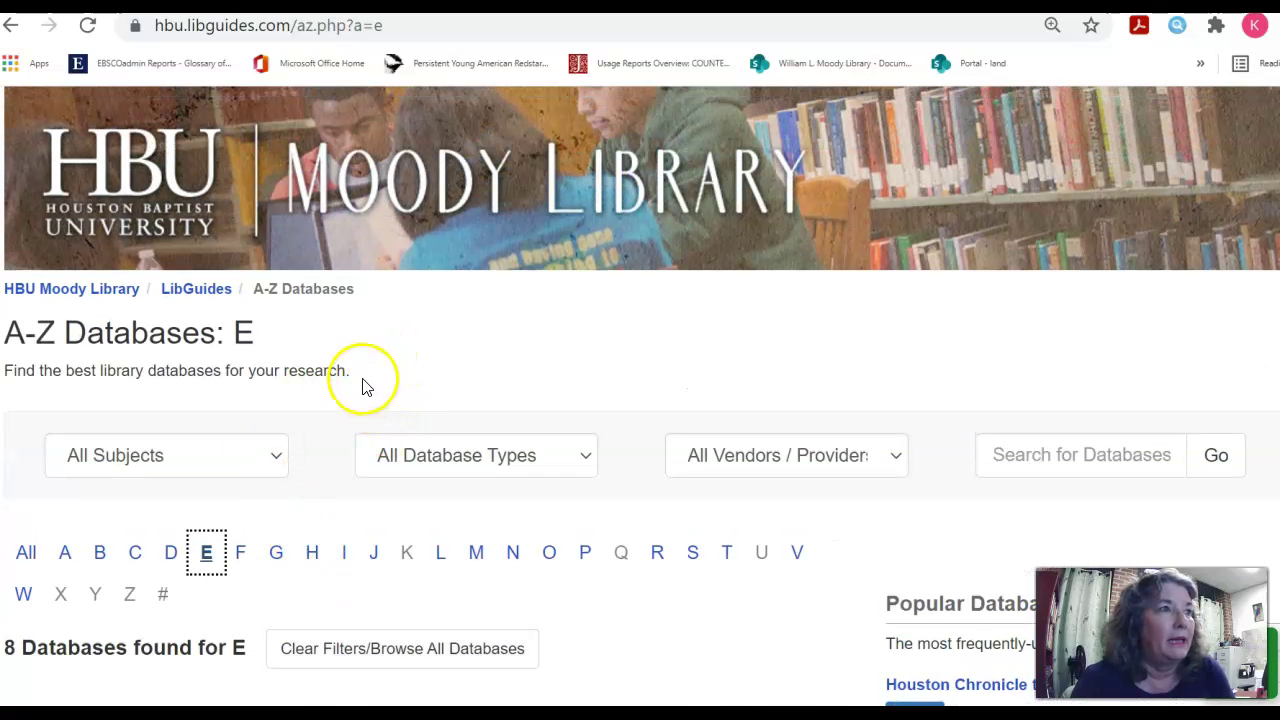
# Step: Return to the HBU Moody Library home page and open the Articles resource
pyautogui.click(90, 296)
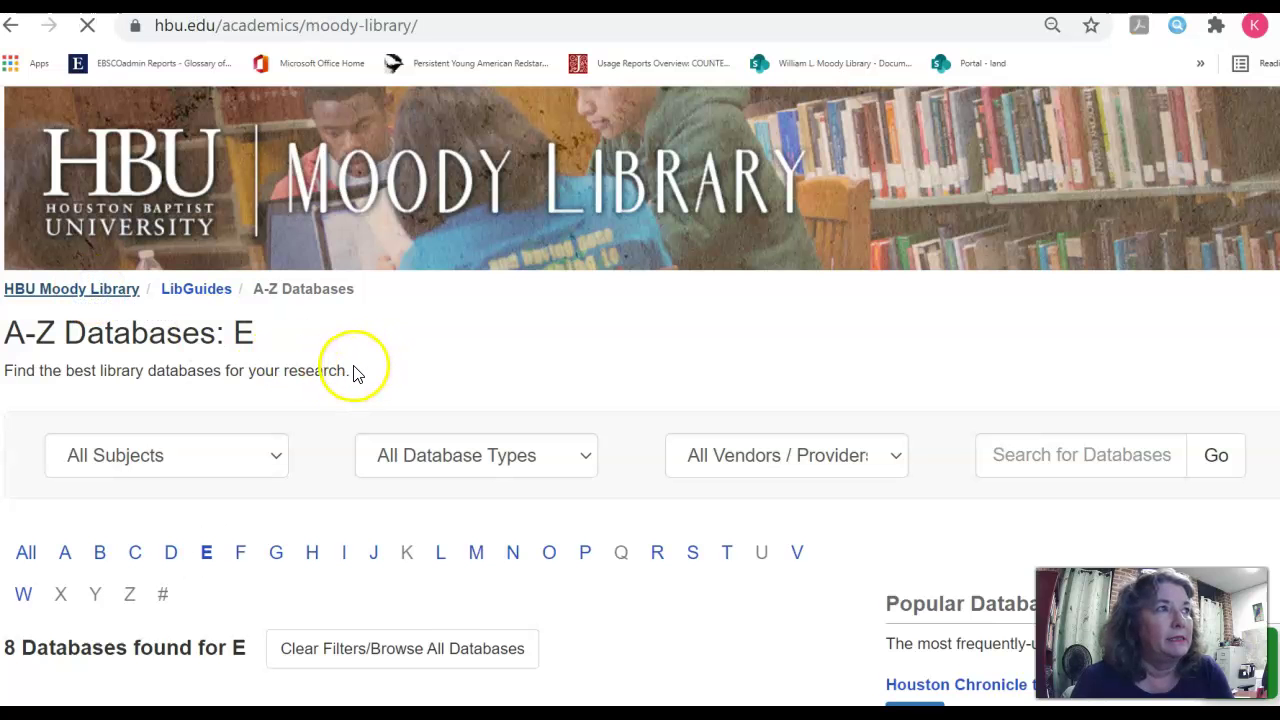
pyautogui.scroll(-1, 360, 491)
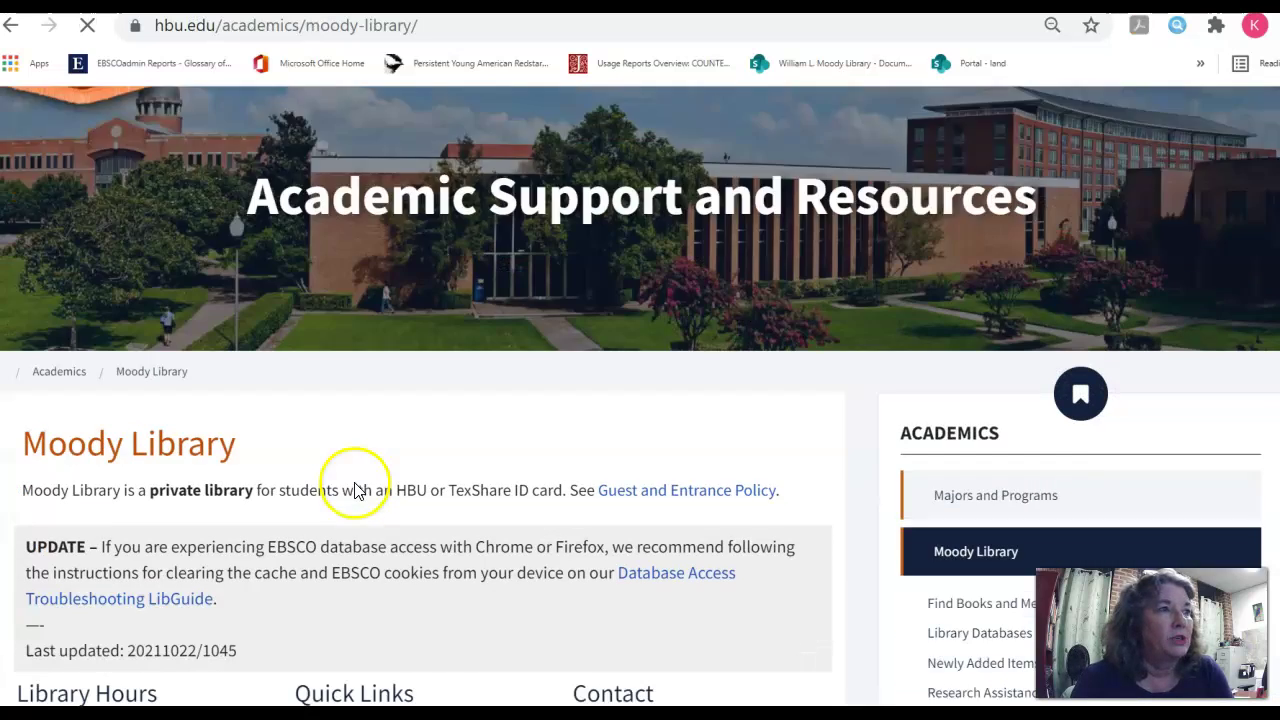
pyautogui.scroll(-5, 355, 490)
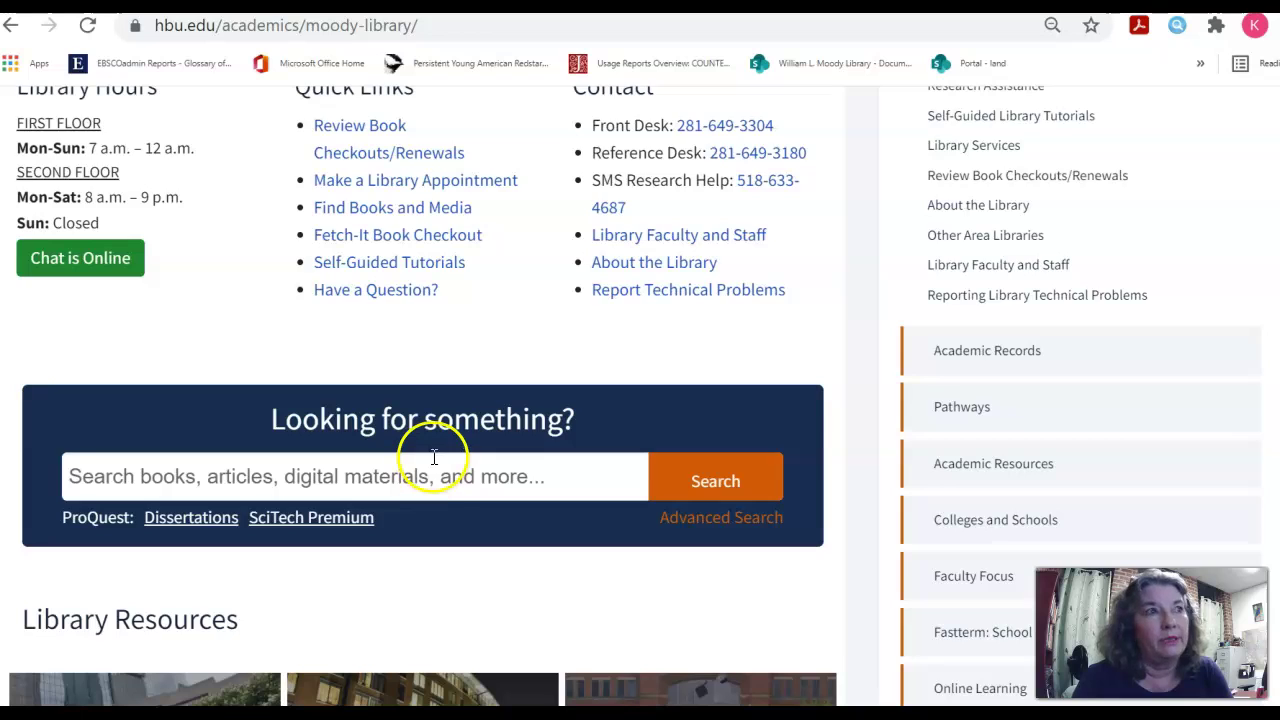
pyautogui.scroll(-1, 434, 458)
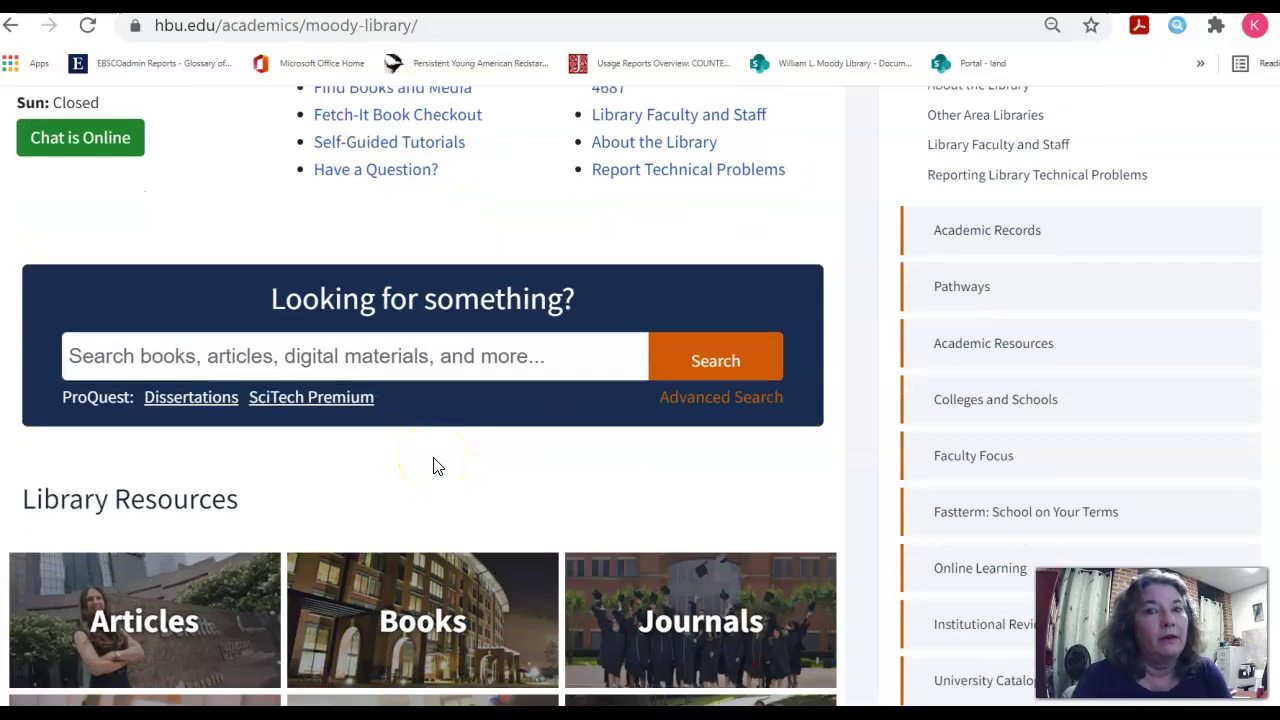
pyautogui.scroll(-3, 434, 466)
pyautogui.scroll(2, 434, 477)
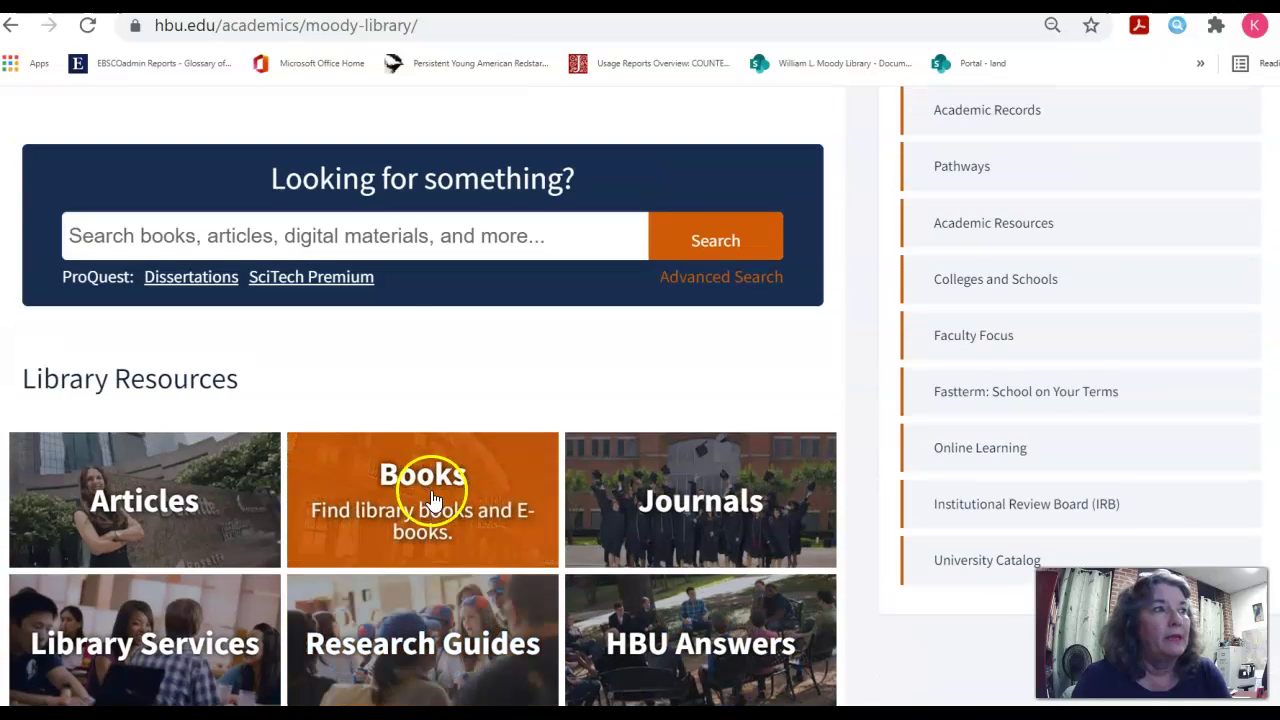
pyautogui.click(171, 471)
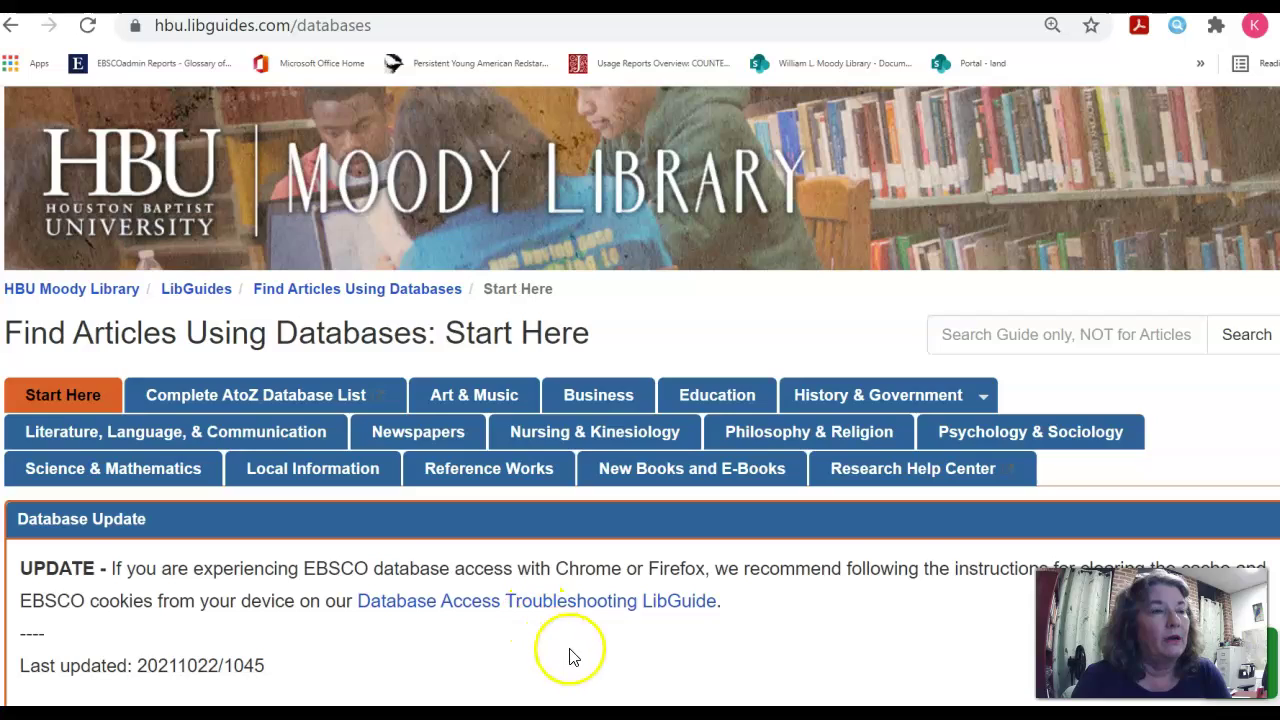
# Step: Look over the other helpful resources on the databases guide and open the Psychology & Sociology subject page
pyautogui.scroll(-5, 590, 630)
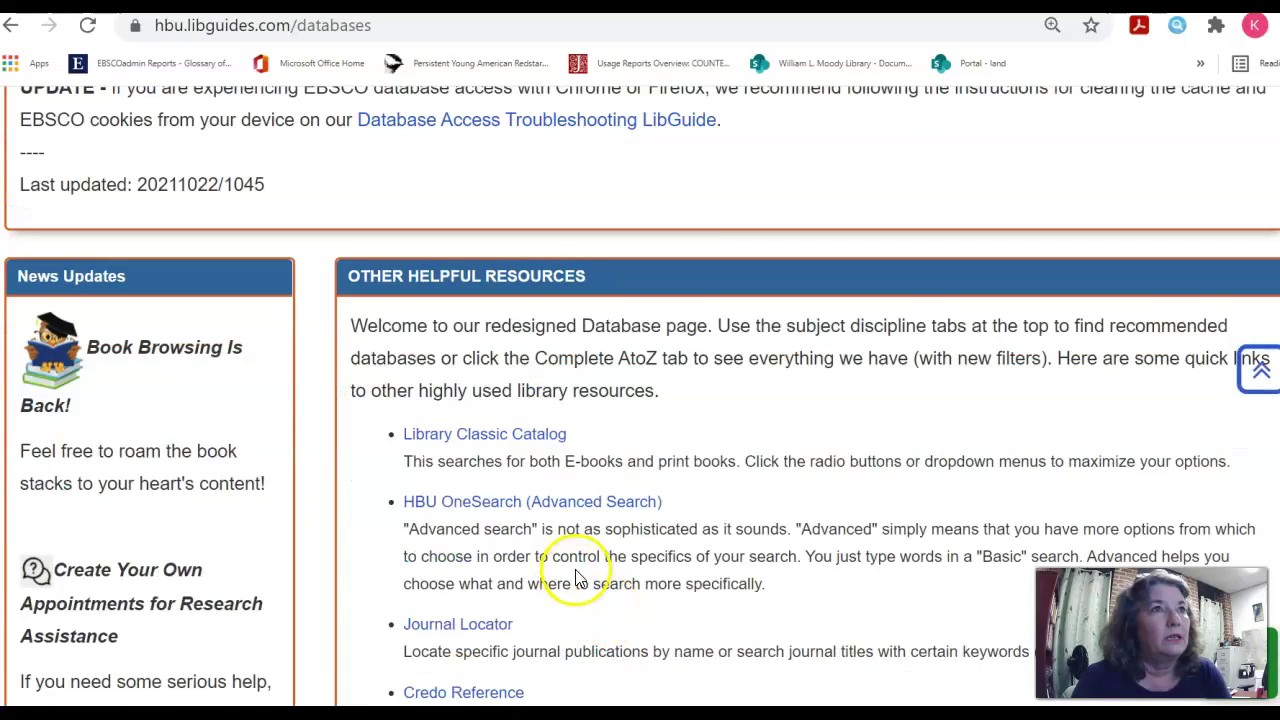
pyautogui.scroll(5, 578, 578)
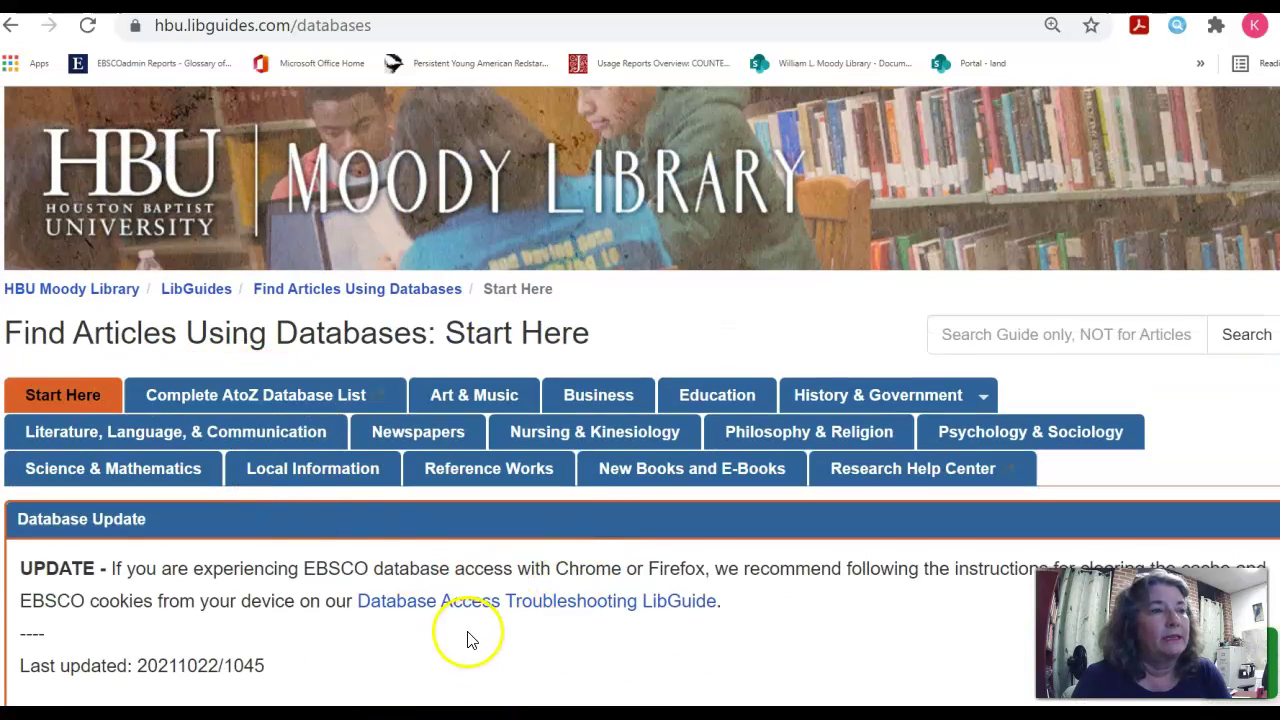
pyautogui.scroll(-5, 470, 640)
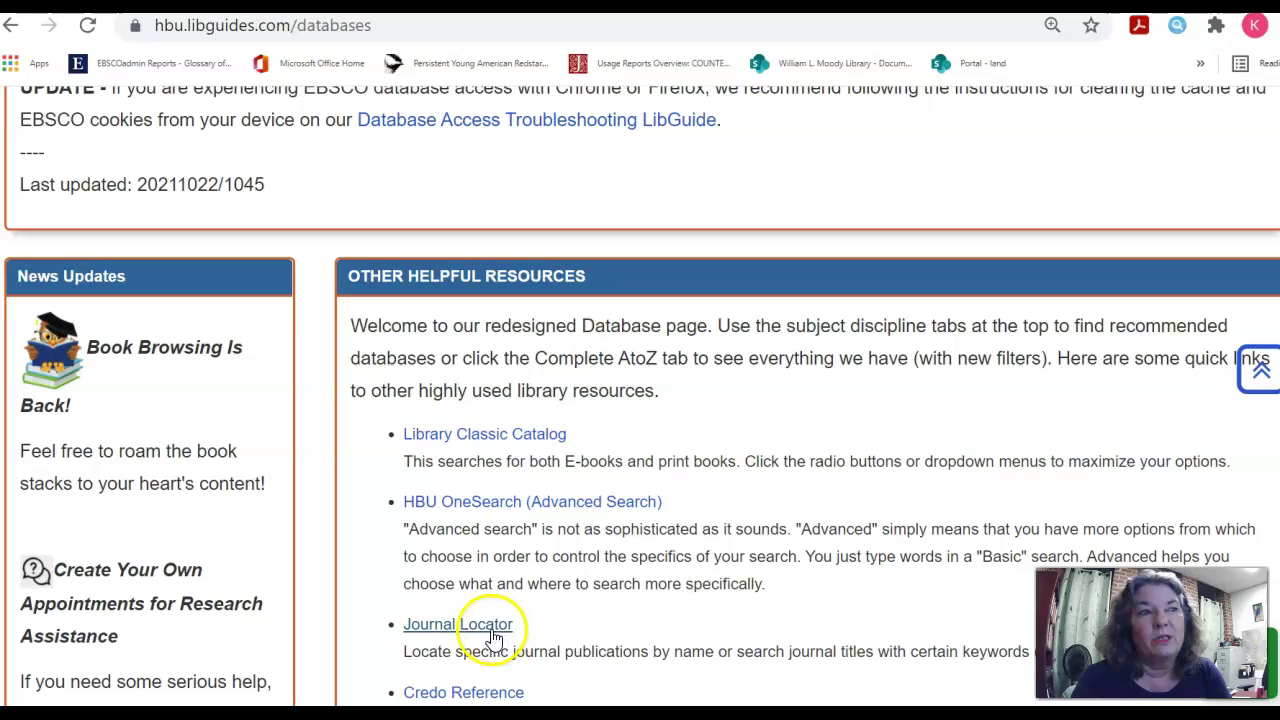
pyautogui.scroll(5, 612, 615)
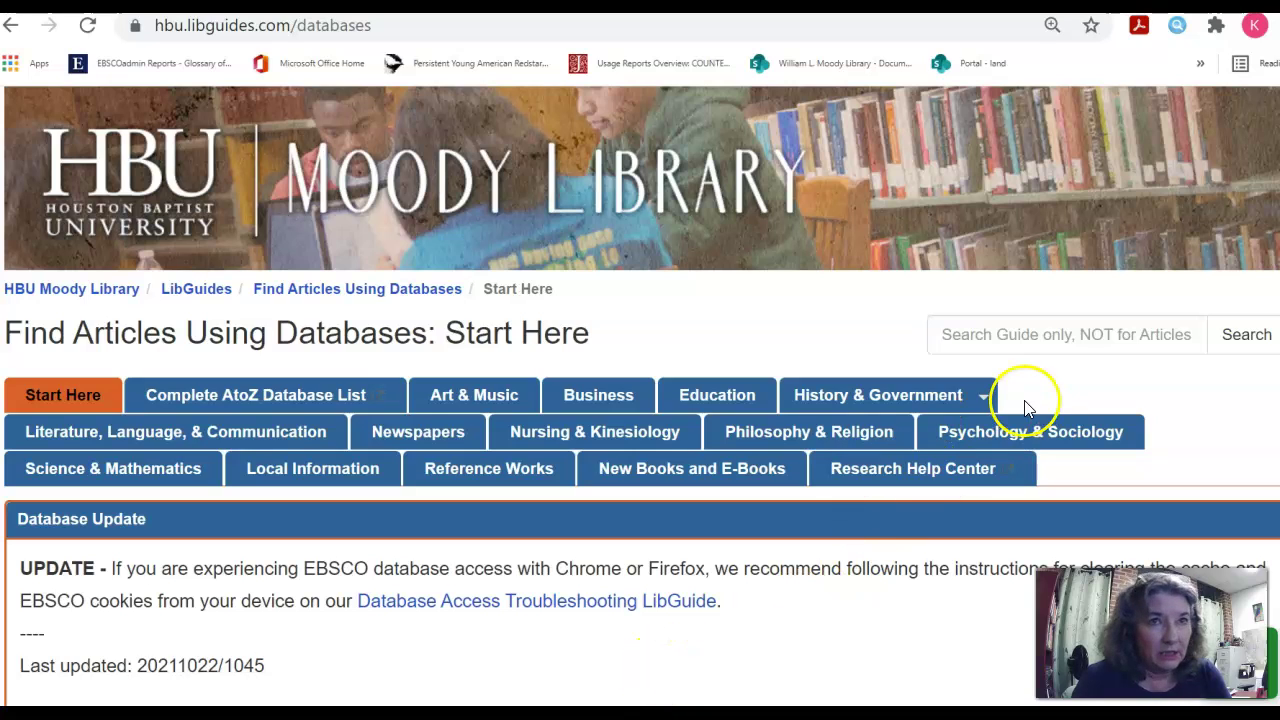
pyautogui.click(986, 400)
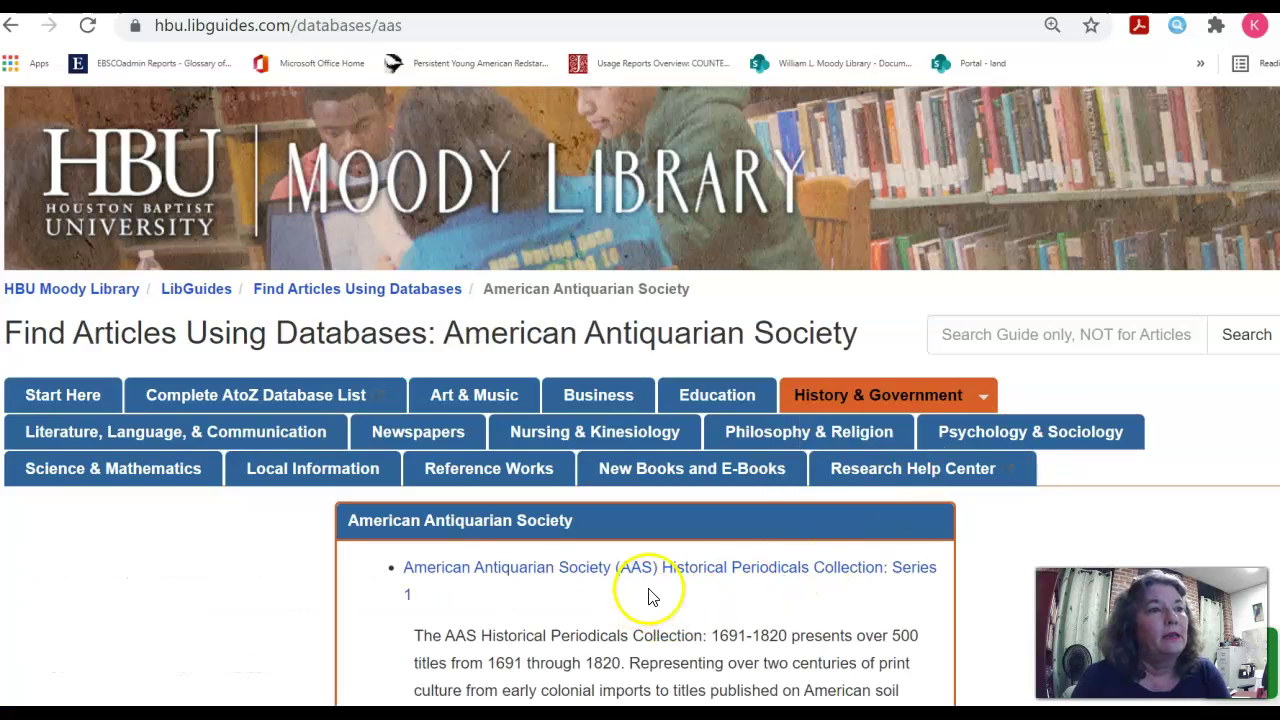
pyautogui.click(1007, 443)
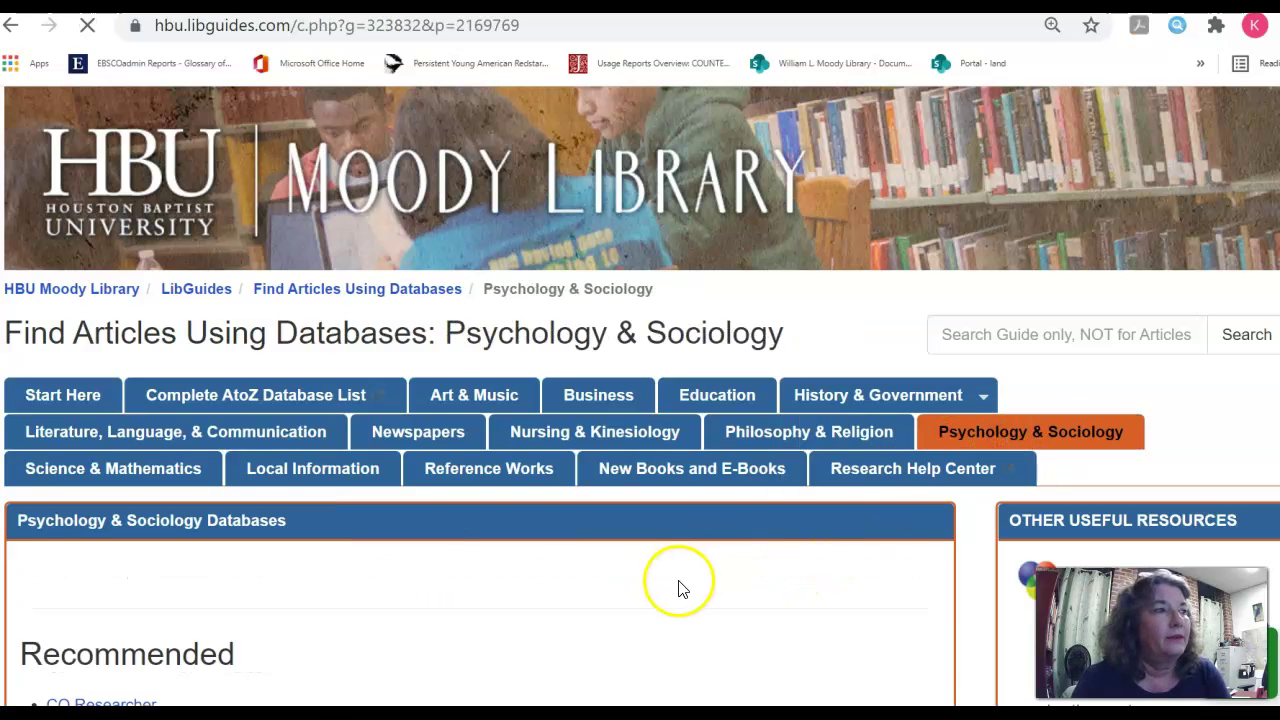
# Step: Review the descriptions of the recommended Psychology & Sociology databases, from CQ Researcher through PsycTherapy
pyautogui.scroll(-3, 660, 570)
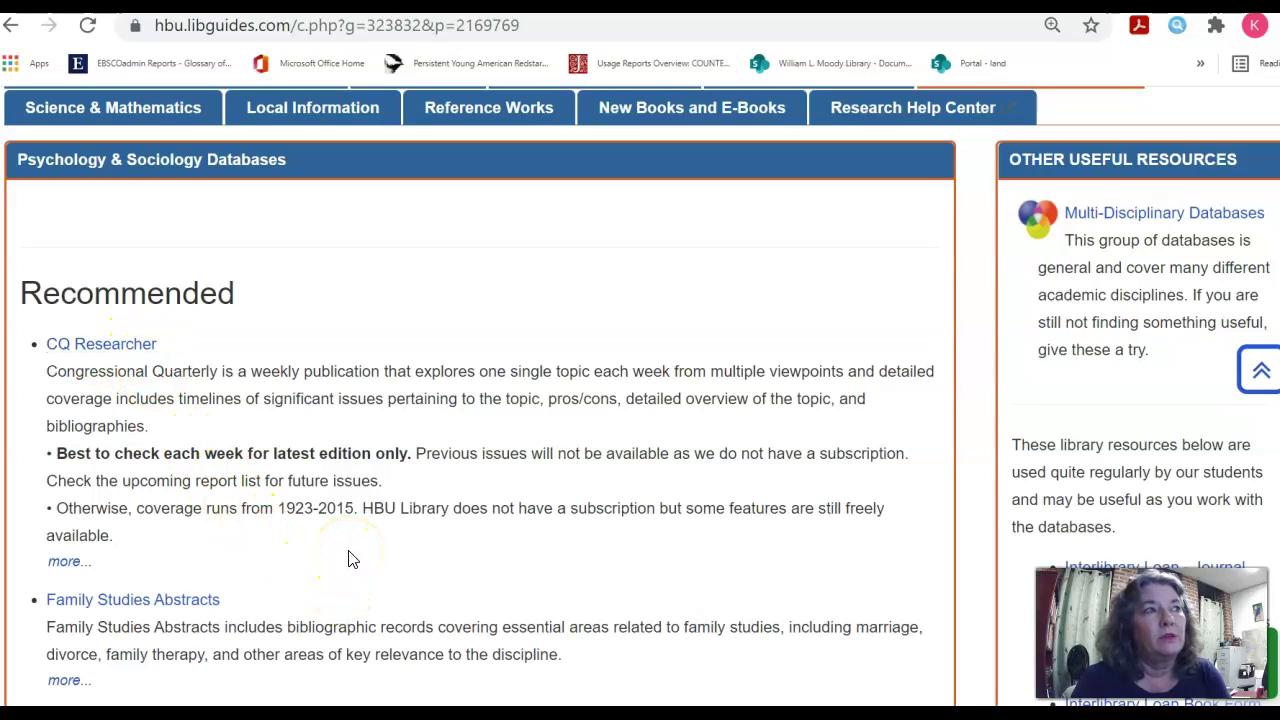
pyautogui.scroll(-1, 371, 532)
pyautogui.scroll(-2, 371, 523)
pyautogui.scroll(-1, 457, 491)
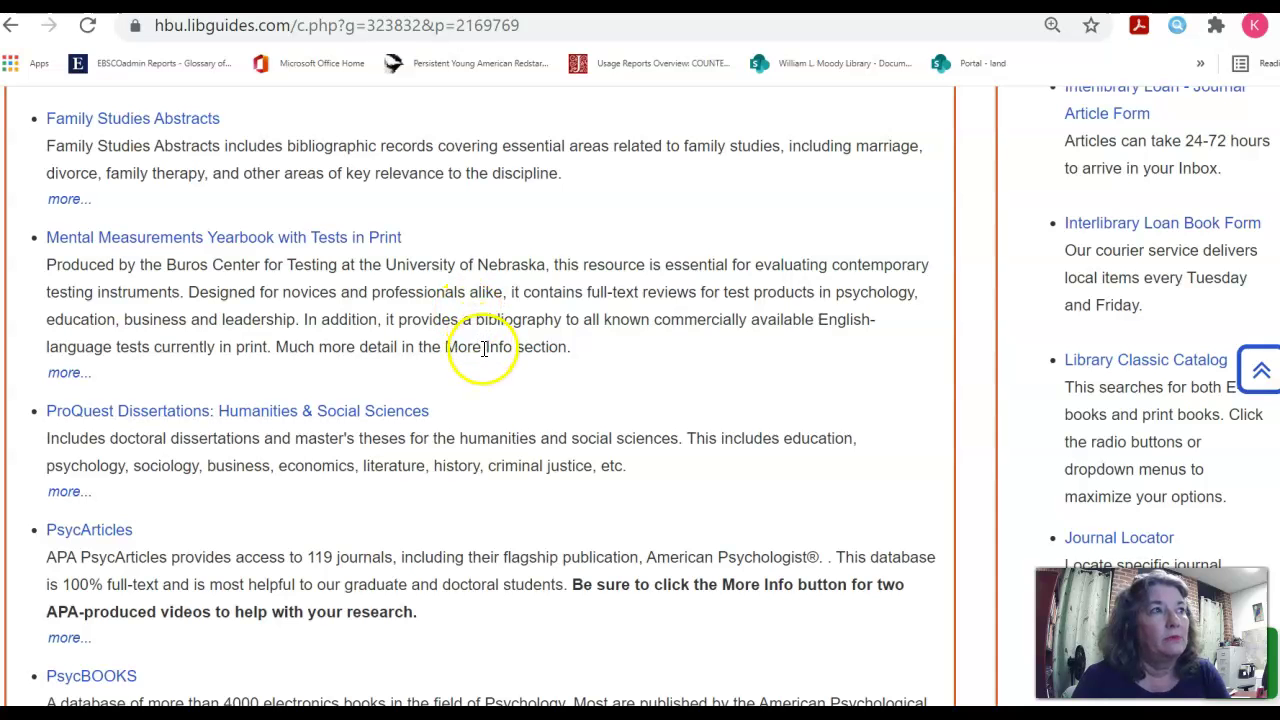
pyautogui.click(510, 395)
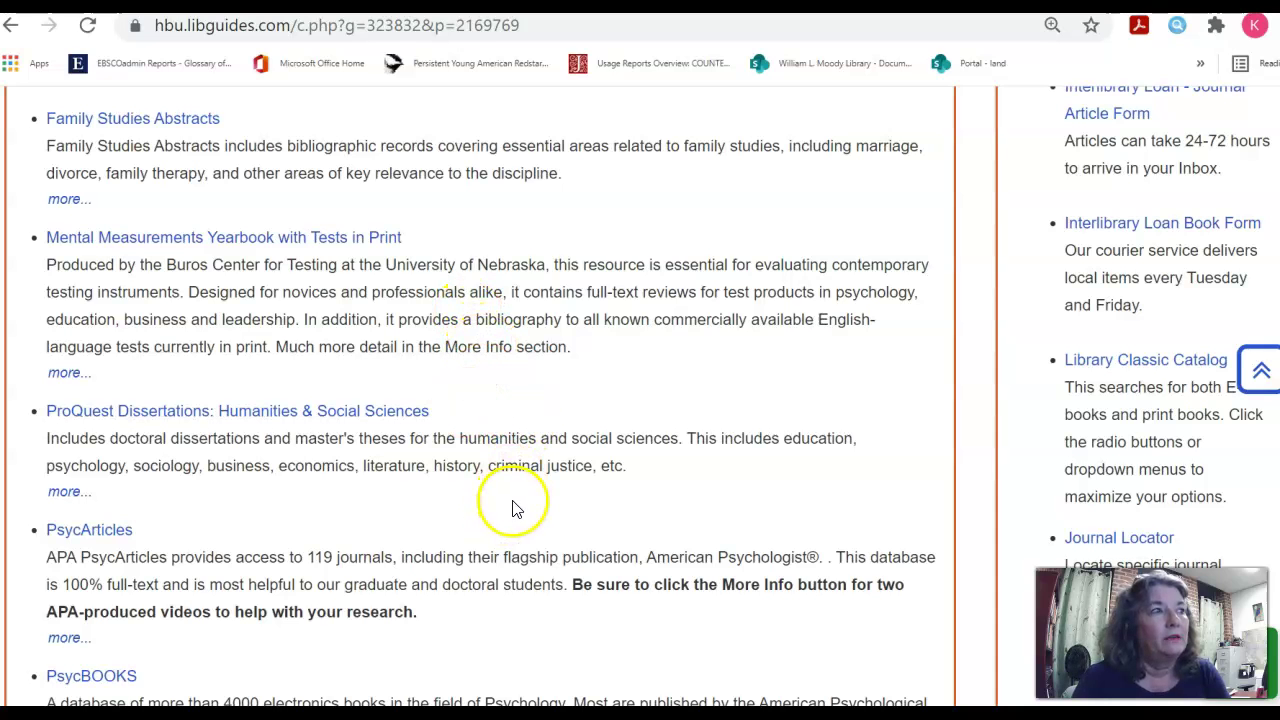
pyautogui.scroll(-3, 512, 495)
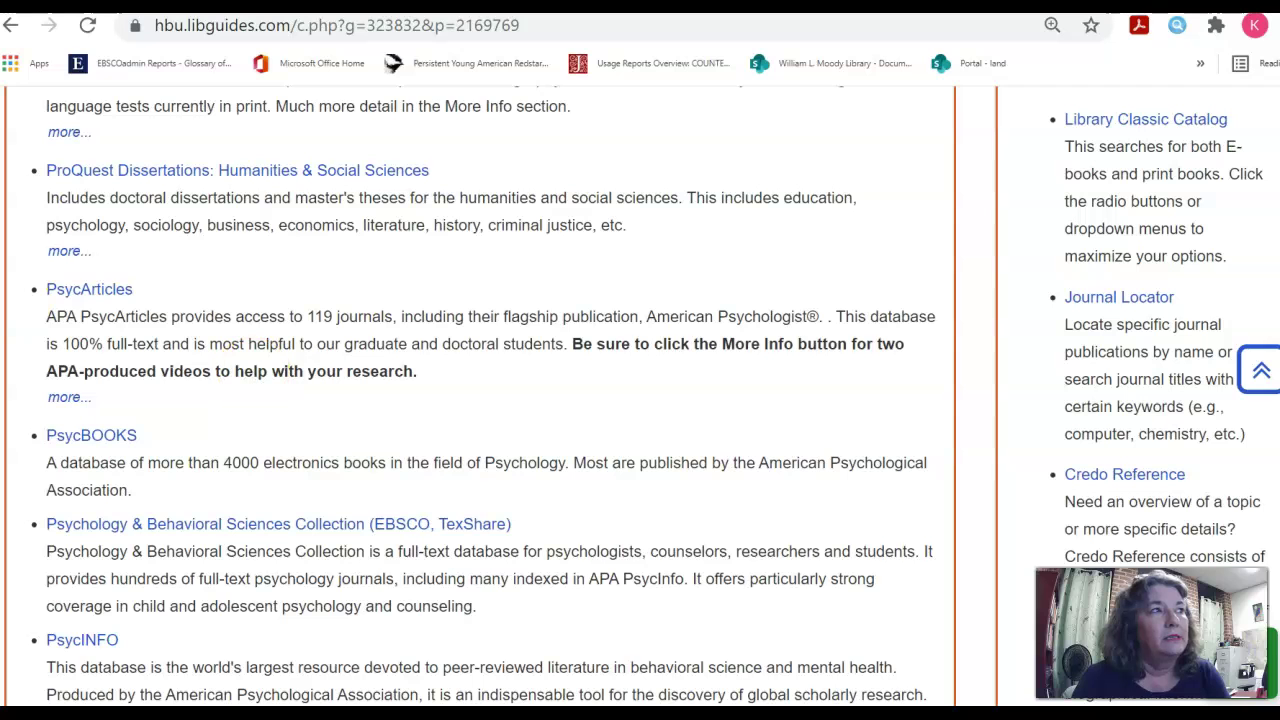
pyautogui.scroll(-3, 249, 440)
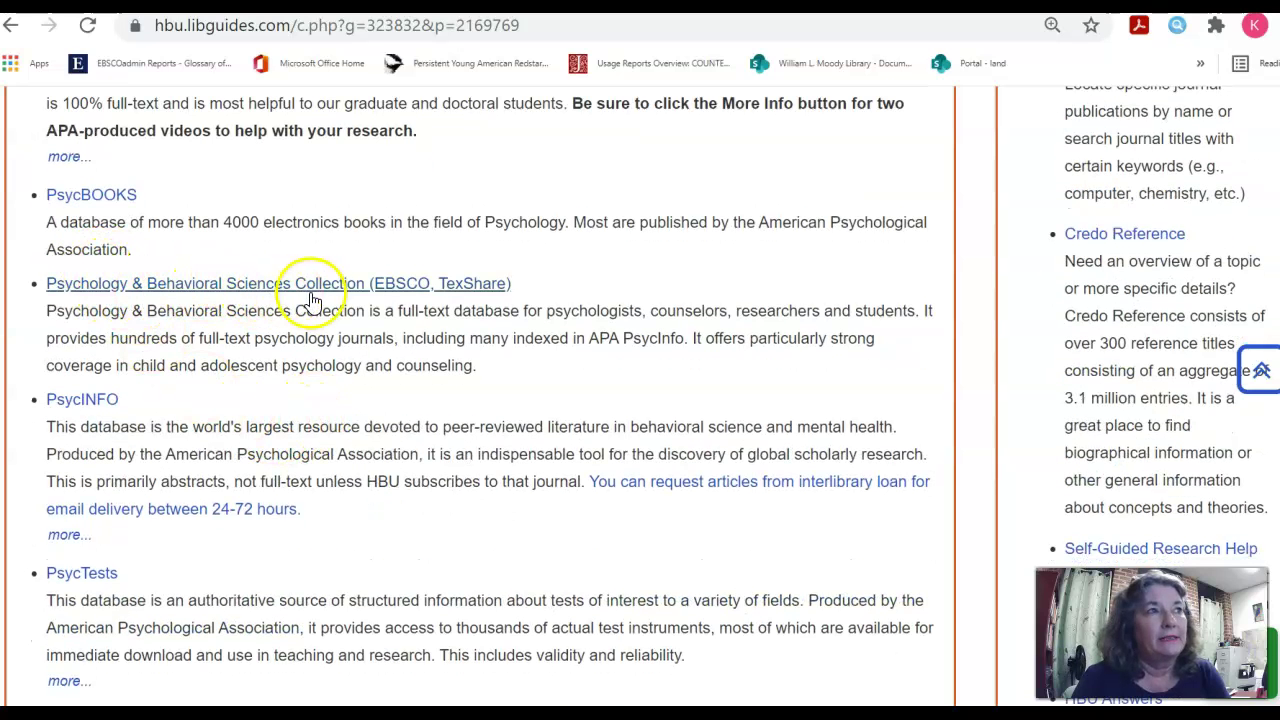
pyautogui.scroll(-2, 310, 320)
pyautogui.scroll(-3, 300, 338)
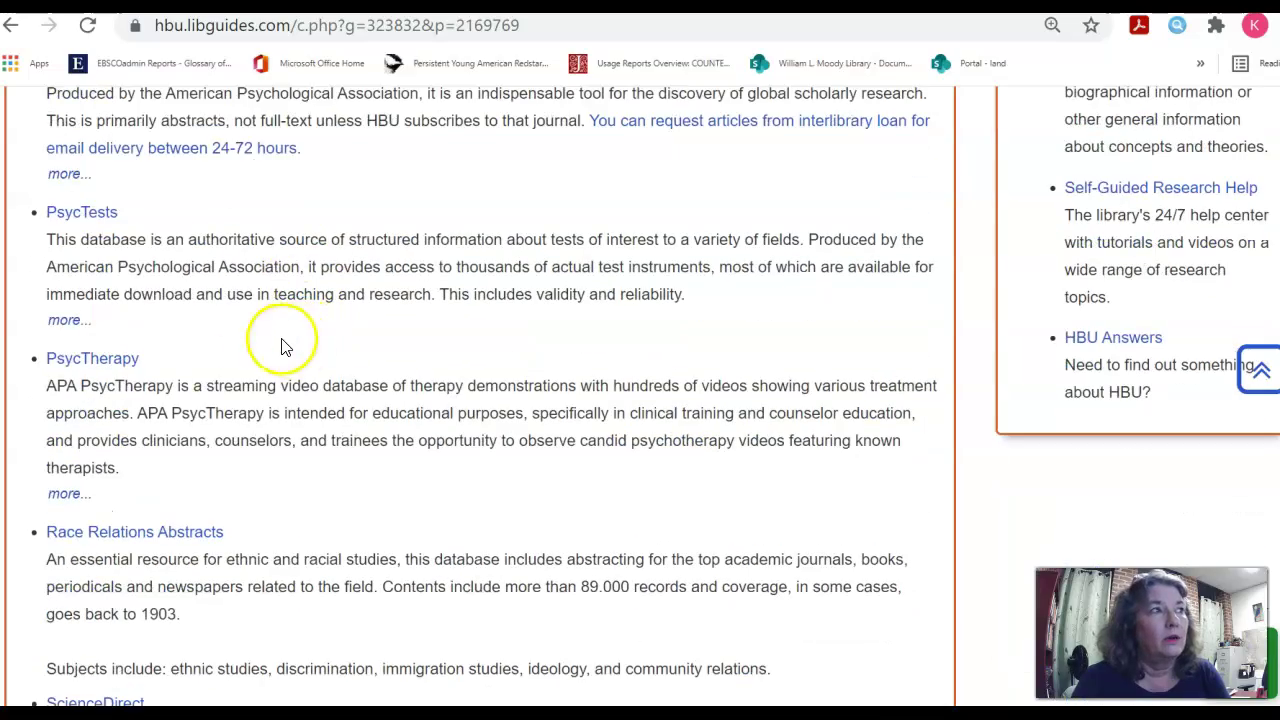
pyautogui.scroll(3, 150, 320)
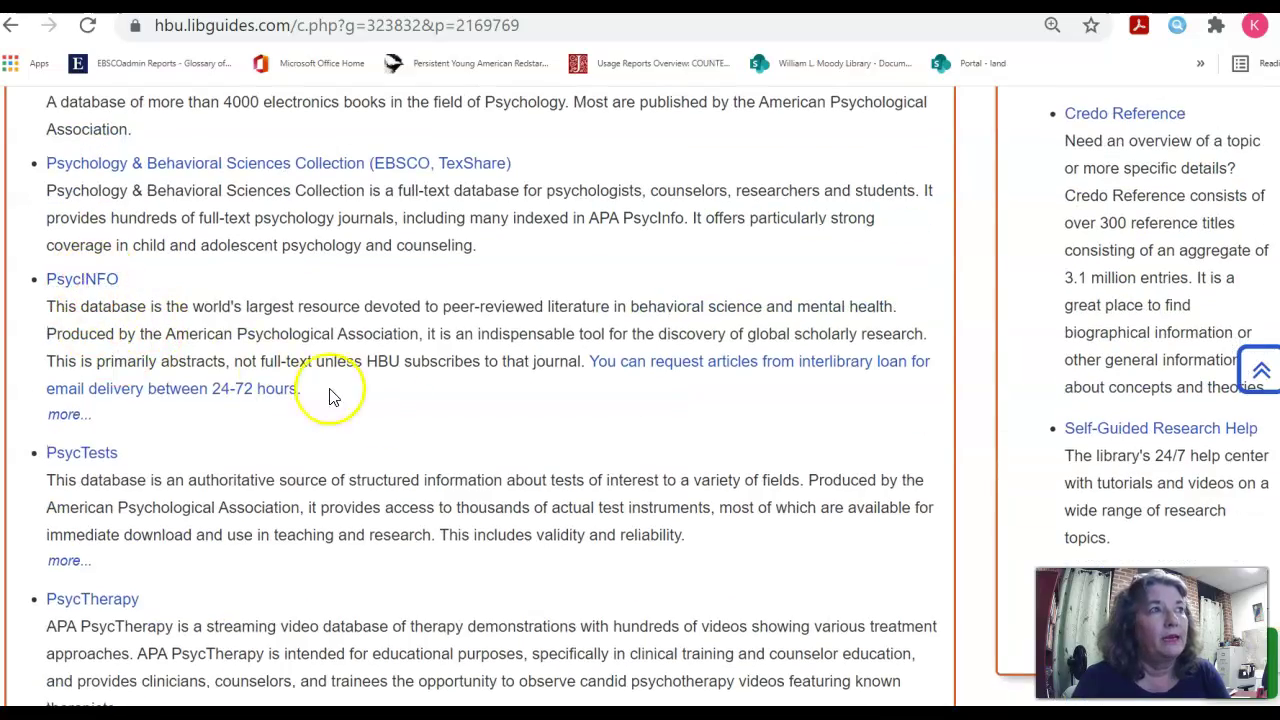
pyautogui.scroll(1, 387, 413)
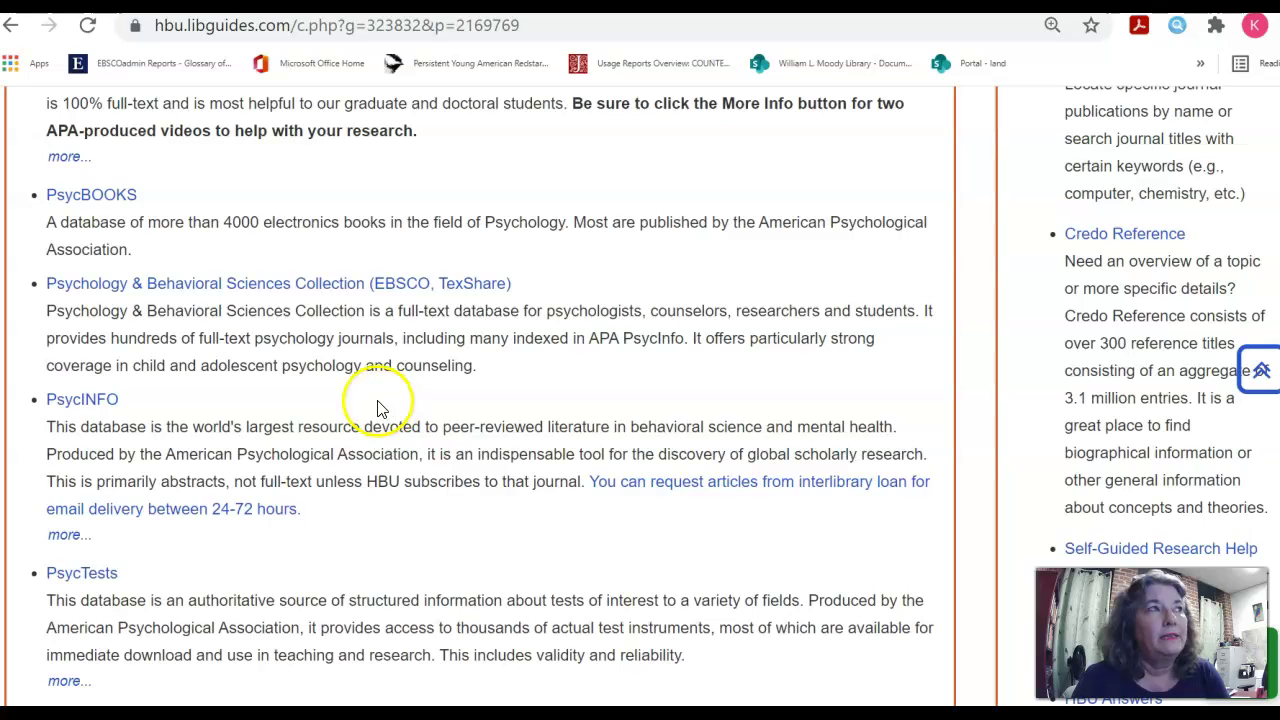
pyautogui.scroll(1, 380, 400)
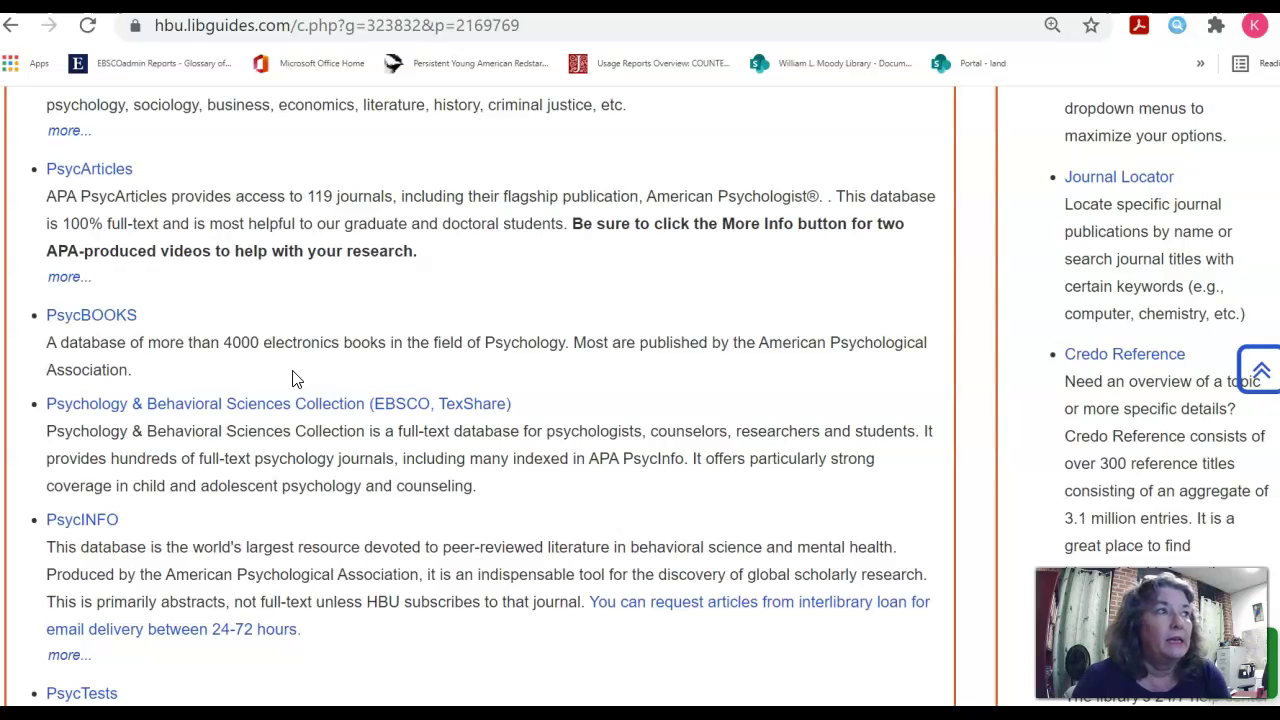
# Step: Open the PsycArticles database and enter "twins" as the first search term of the advanced search
pyautogui.click(108, 170)
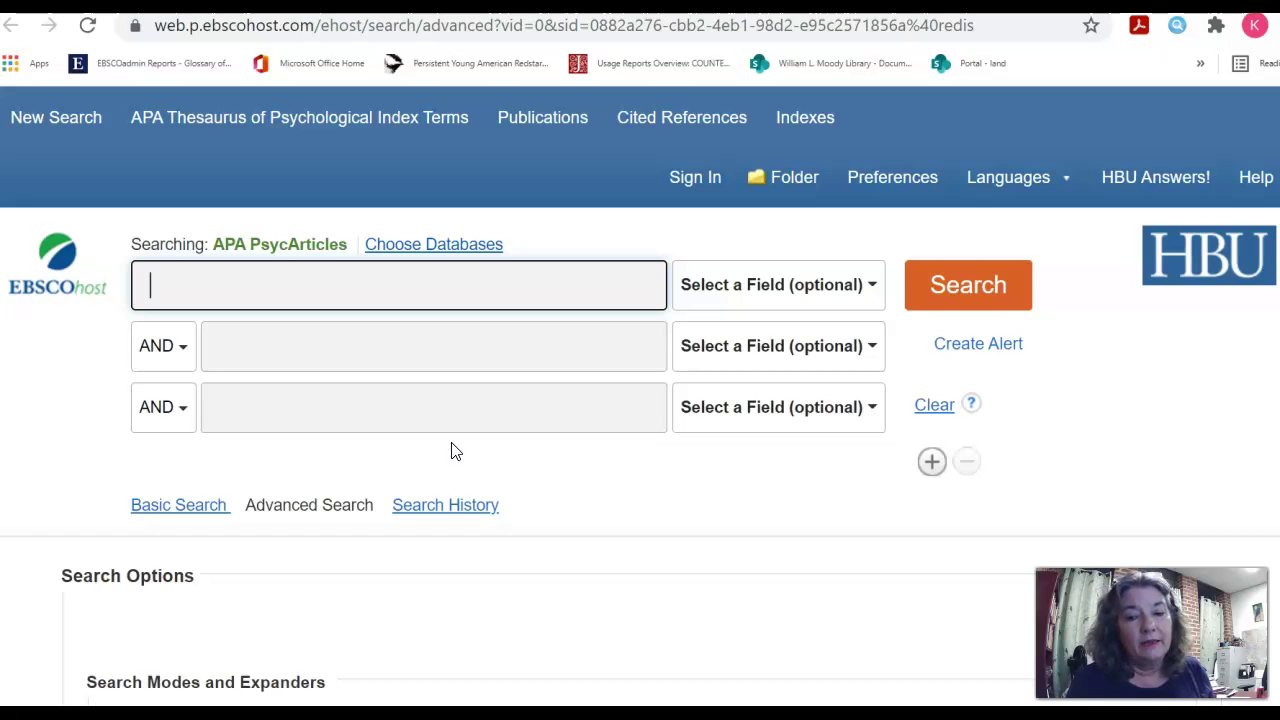
pyautogui.click(402, 287)
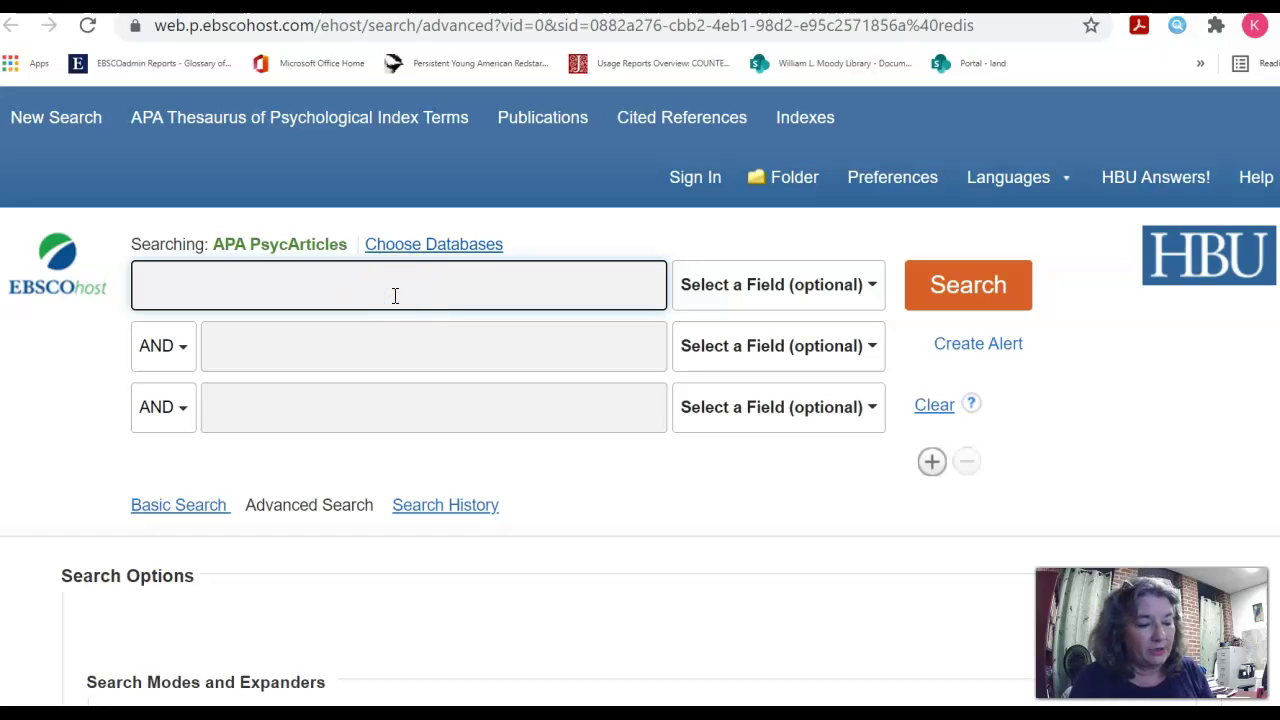
pyautogui.write('twins')
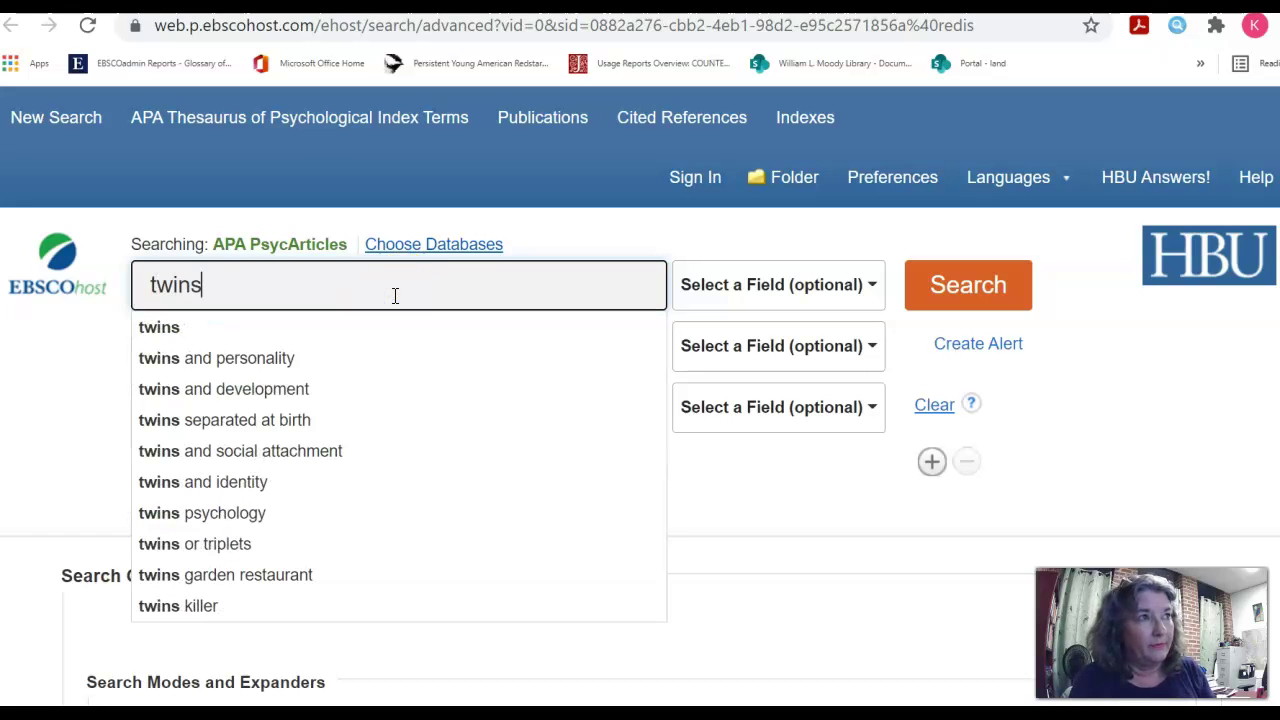
pyautogui.click(1174, 477)
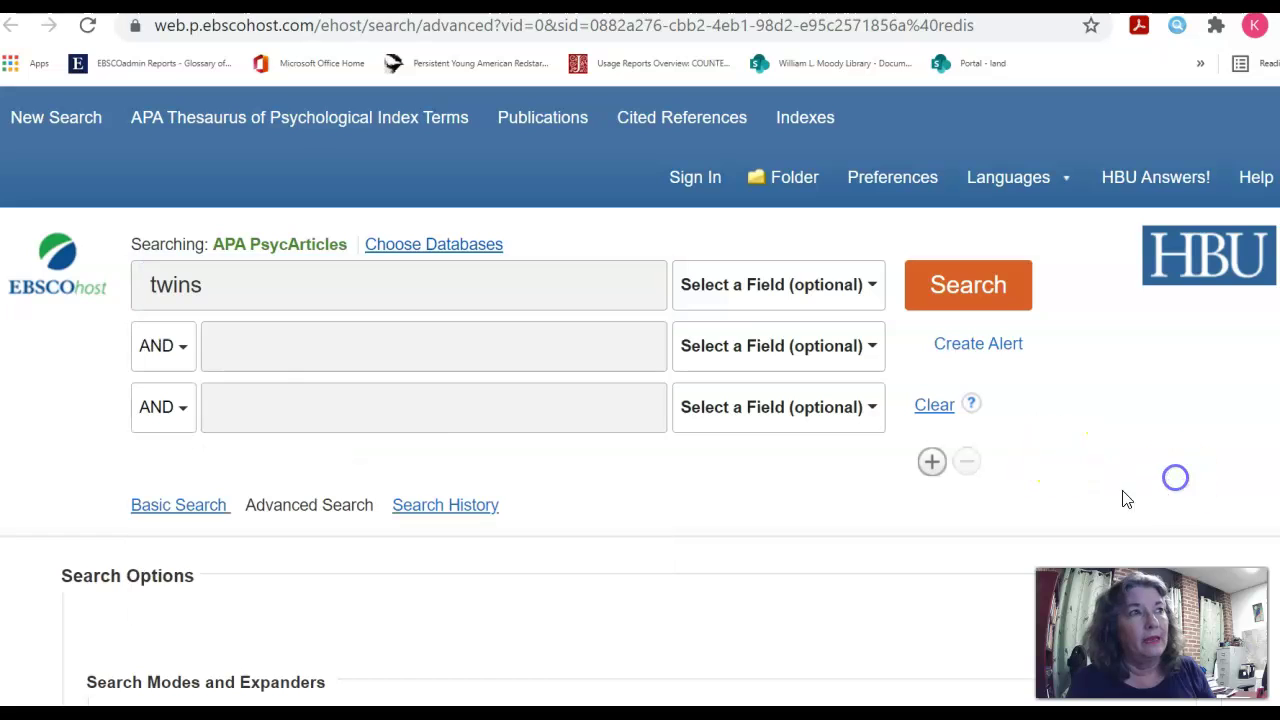
# Step: Enter "cognition" as the second search term of the advanced search
pyautogui.click(354, 352)
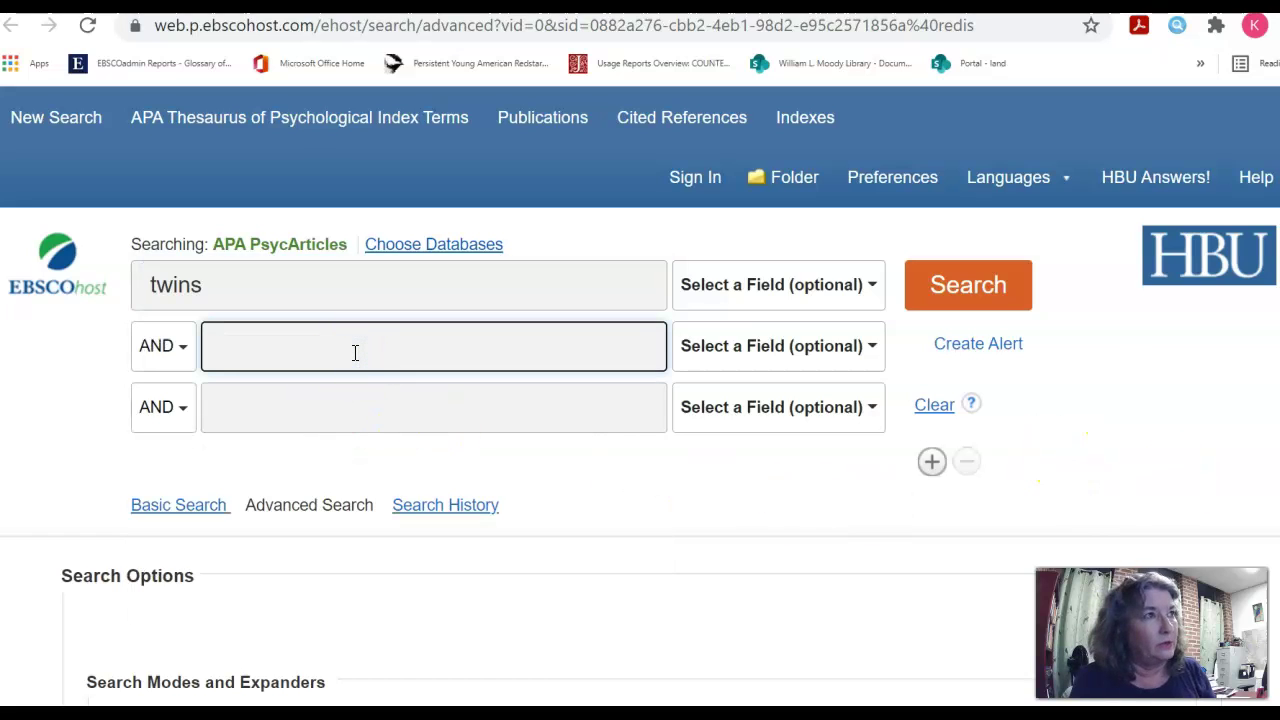
pyautogui.write('co')
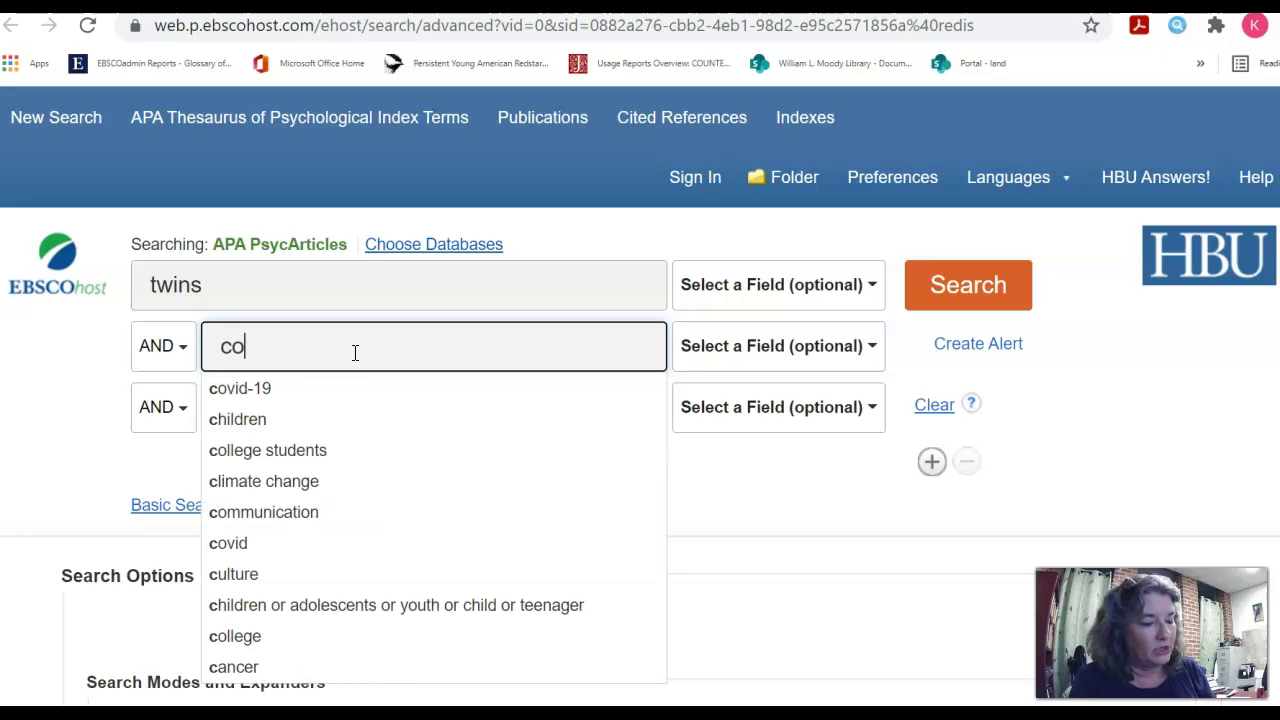
pyautogui.write('gnition')
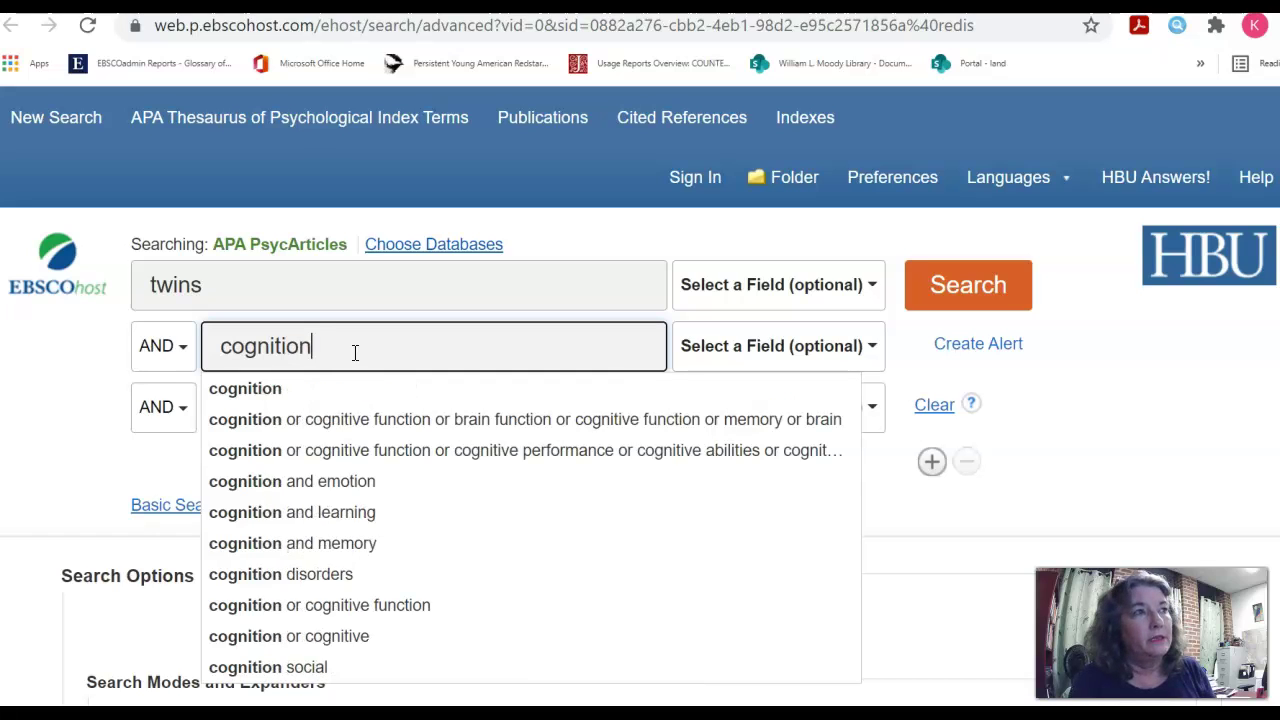
# Step: Change the second search term to "cognit* or memor*" so that it covers truncated word variants
pyautogui.press('BackSpace')
pyautogui.press('BackSpace')
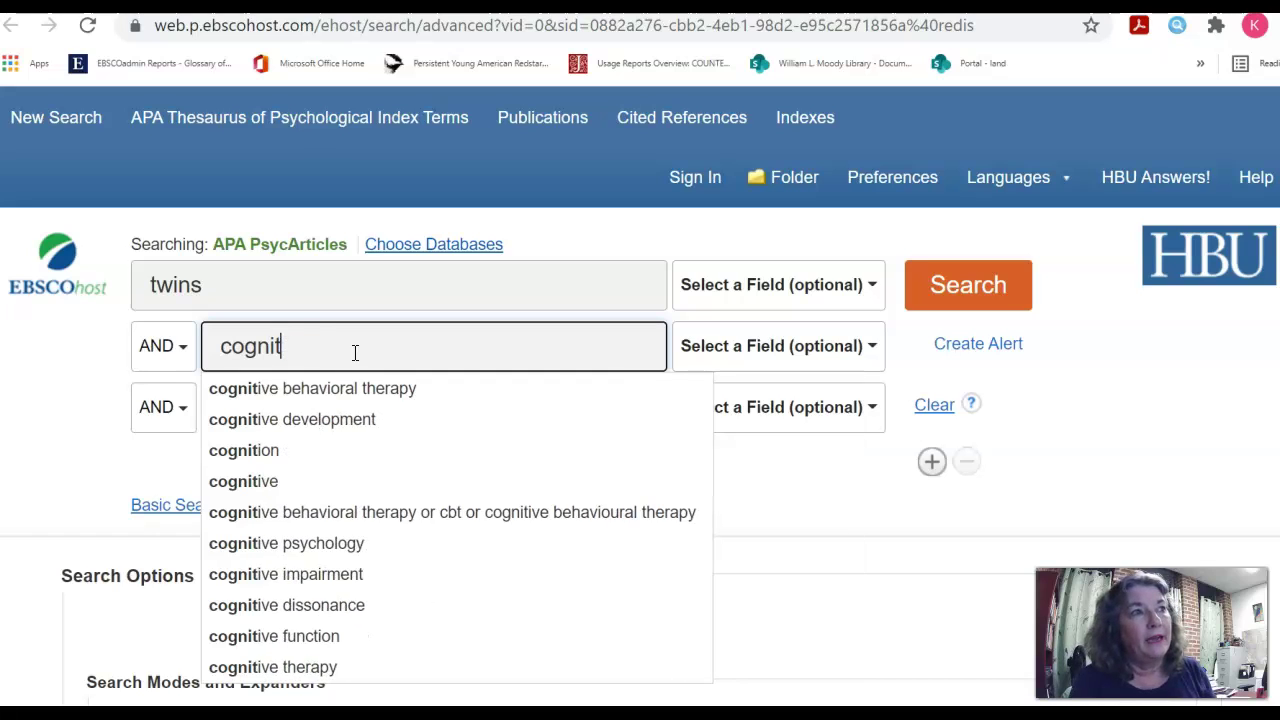
pyautogui.write('*')
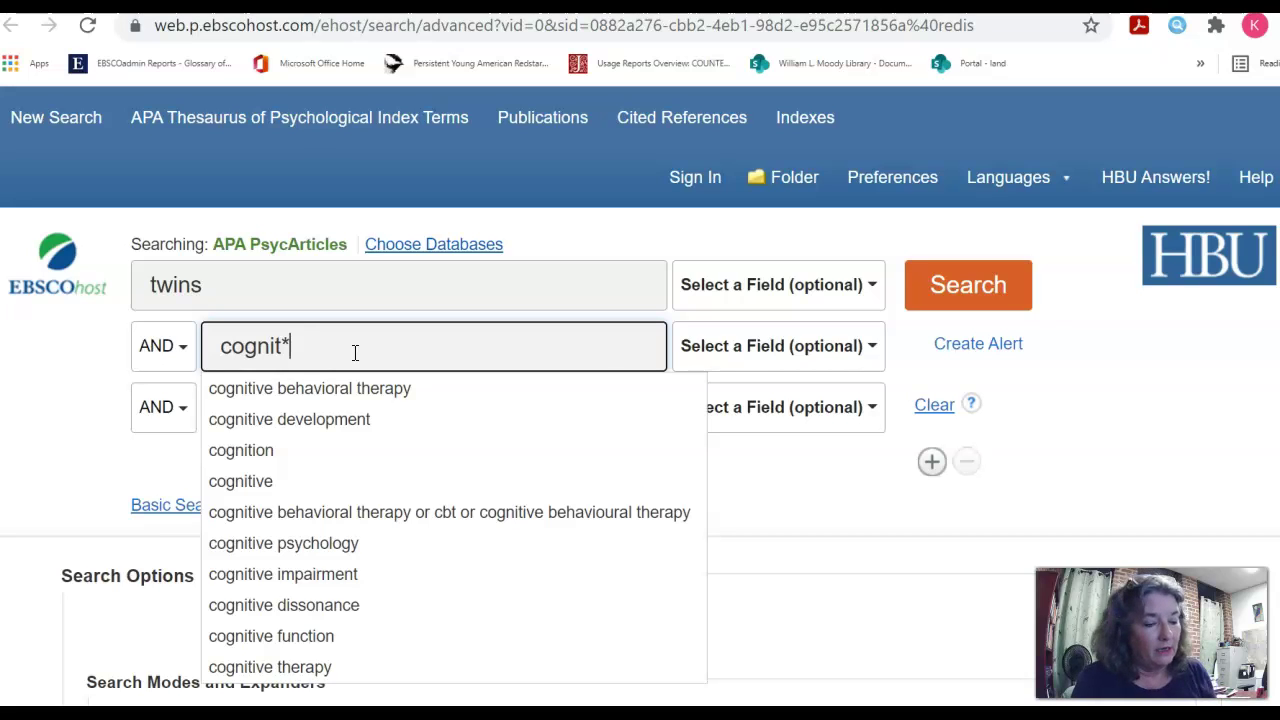
pyautogui.write('or memor')
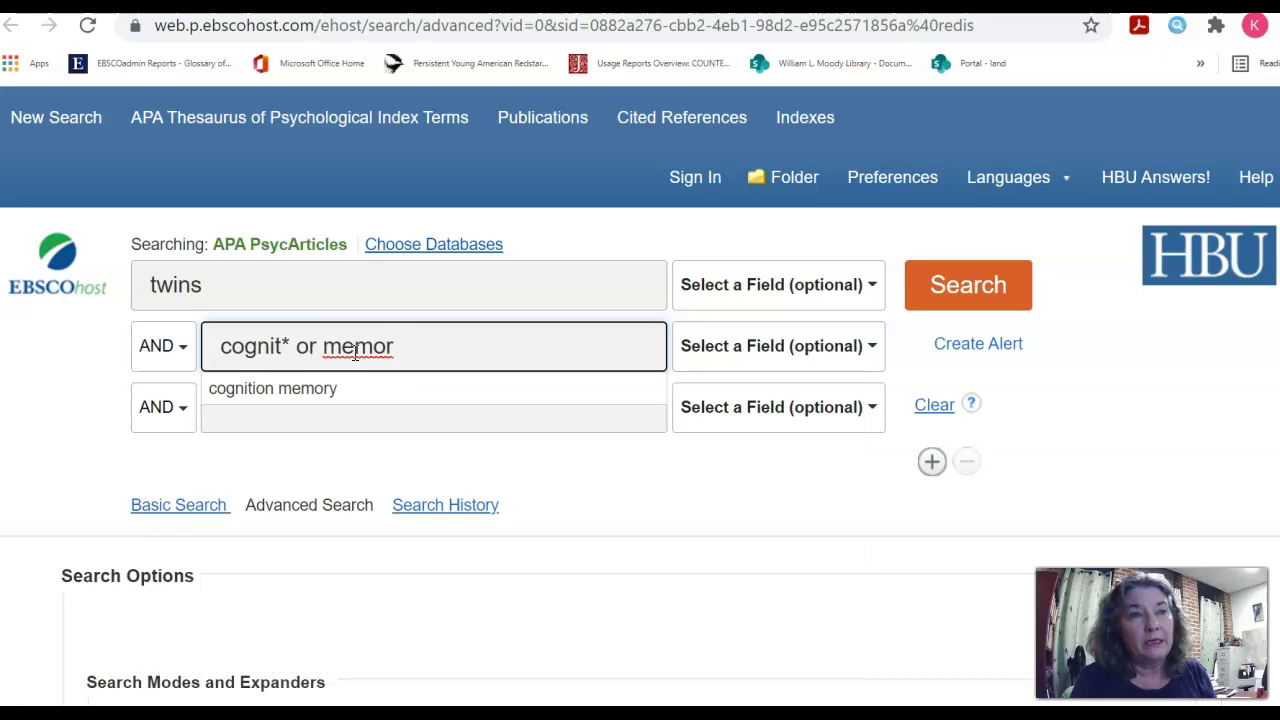
pyautogui.write('y')
pyautogui.press('BackSpace')
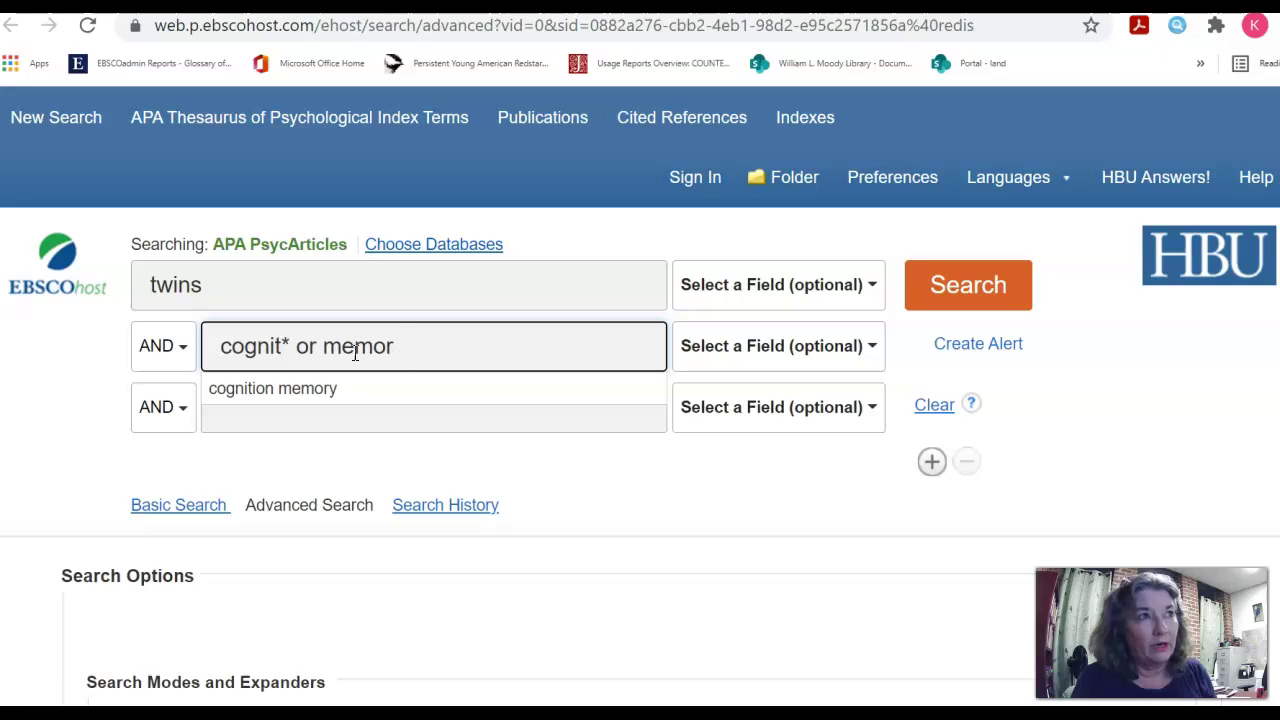
pyautogui.write('ie')
pyautogui.press('BackSpace')
pyautogui.press('BackSpace')
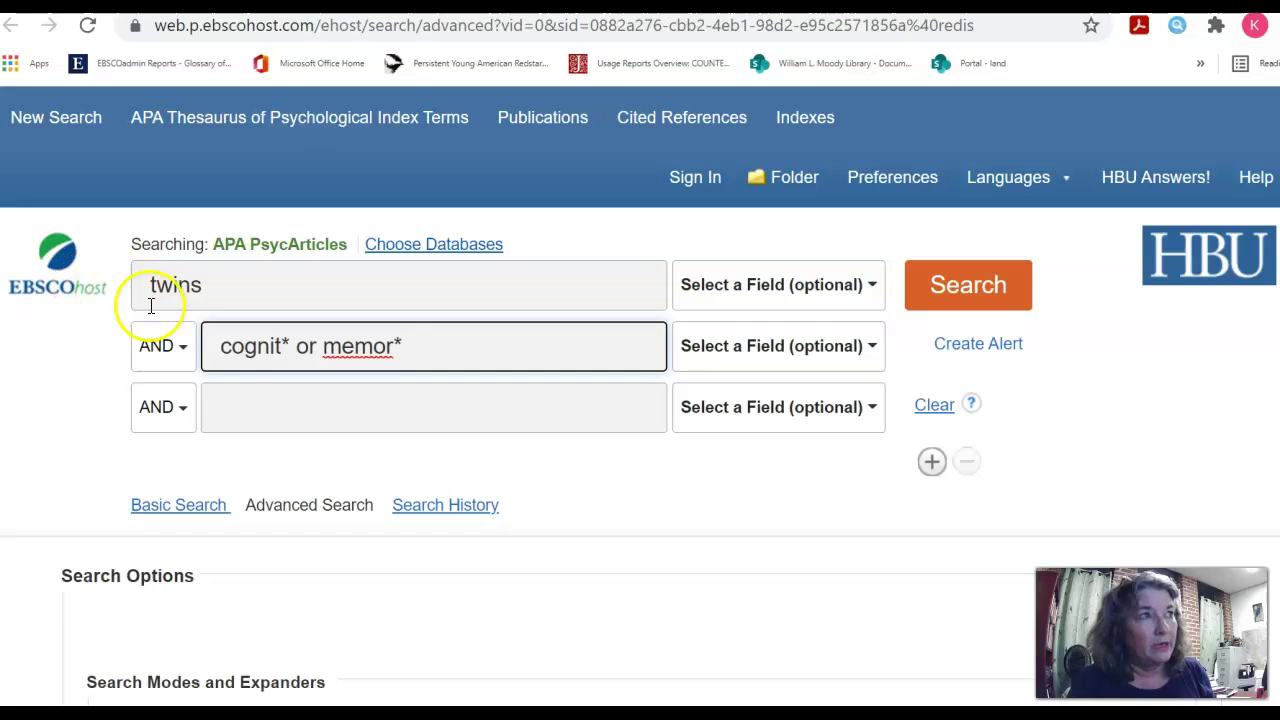
# Step: Enter the truncated word "differen*" as the third search term of the advanced search
pyautogui.click(366, 409)
pyautogui.click(349, 417)
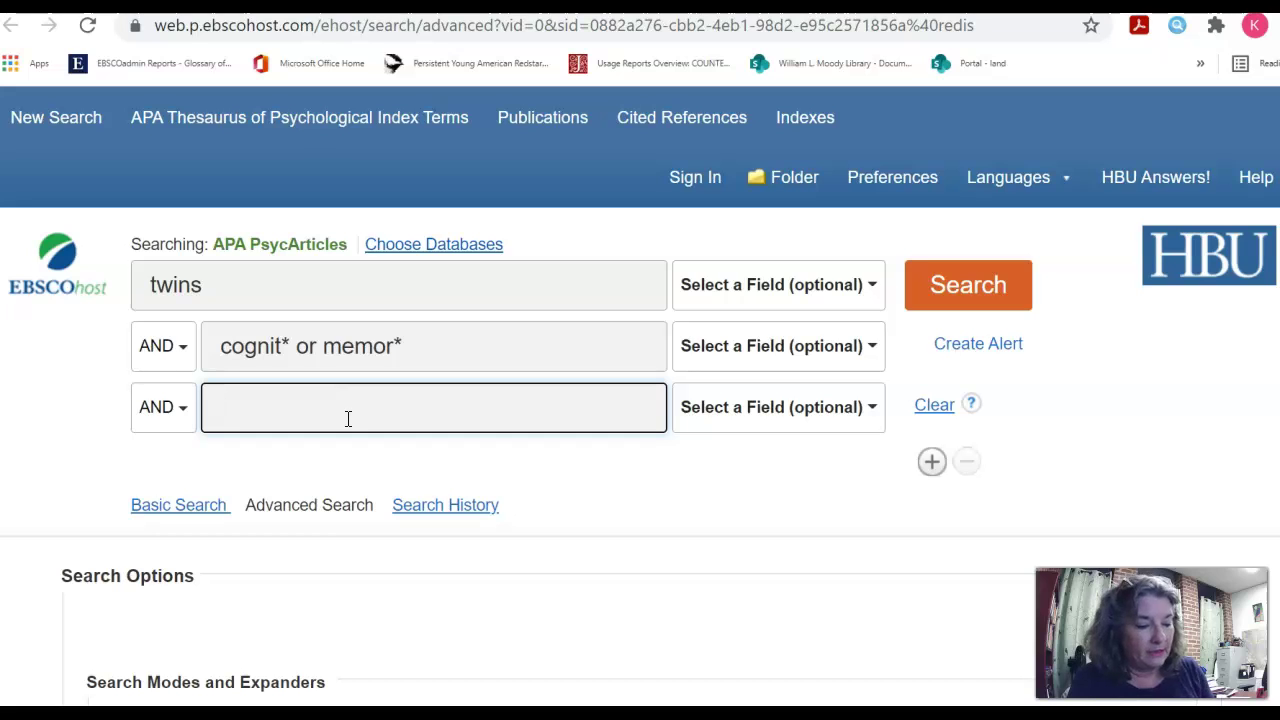
pyautogui.write('dif')
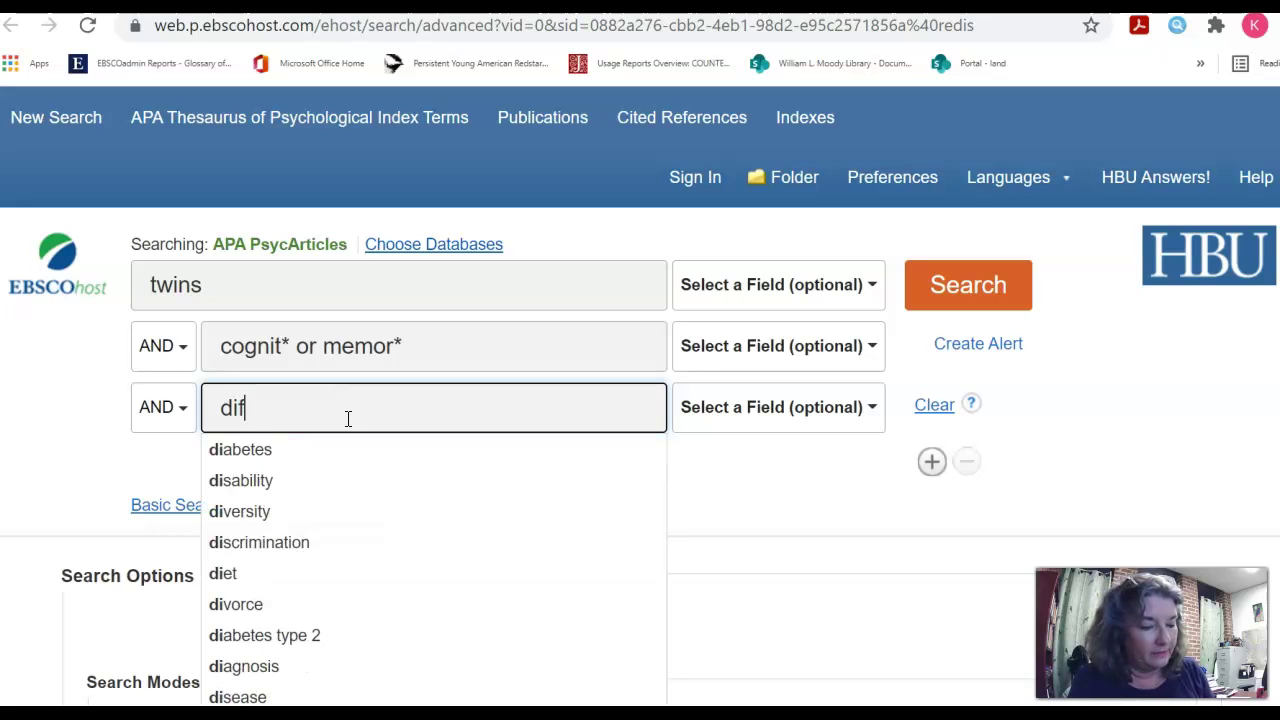
pyautogui.write('ferenc')
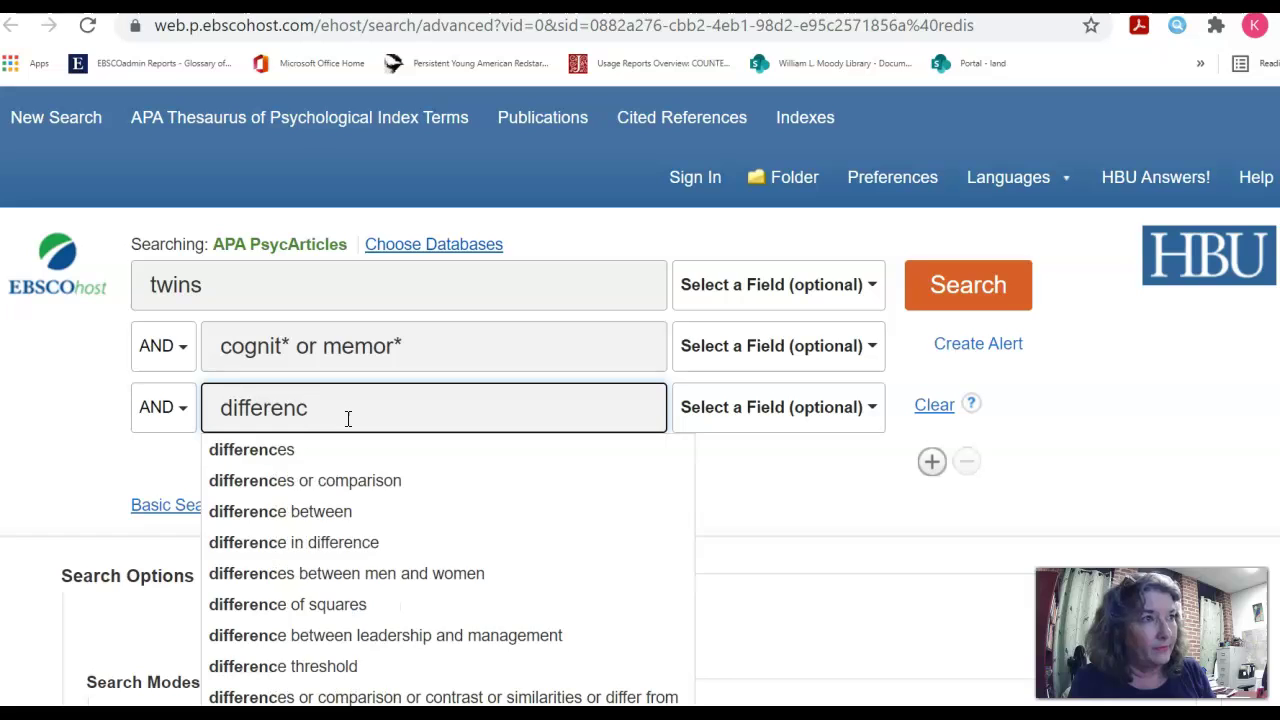
pyautogui.press('BackSpace')
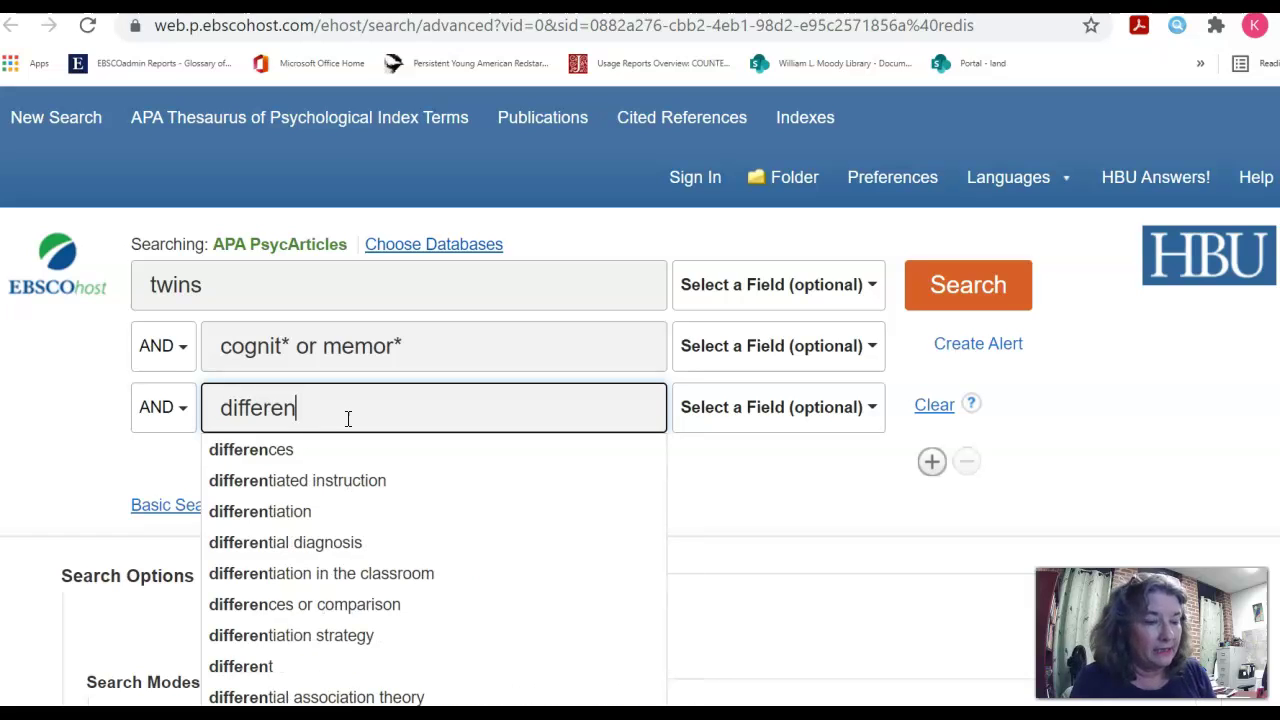
pyautogui.write('*')
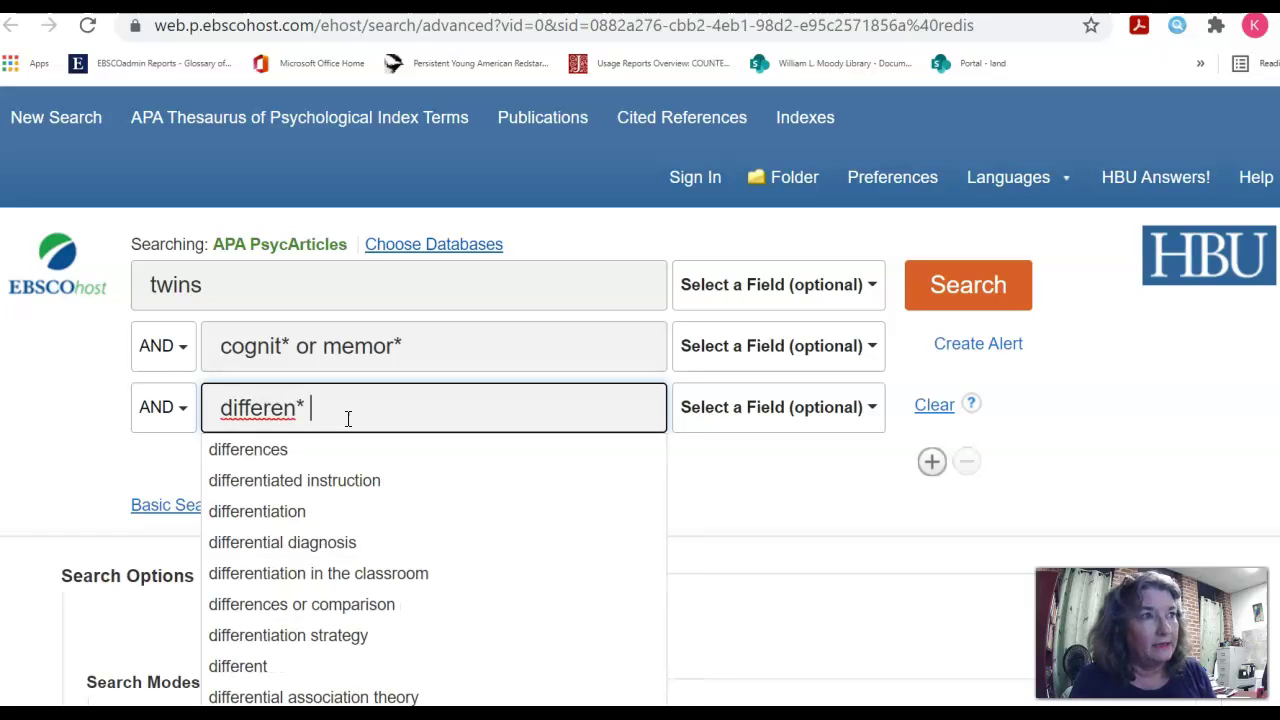
# Step: Extend the third search term with the alternative "or compari*"
pyautogui.write(' or')
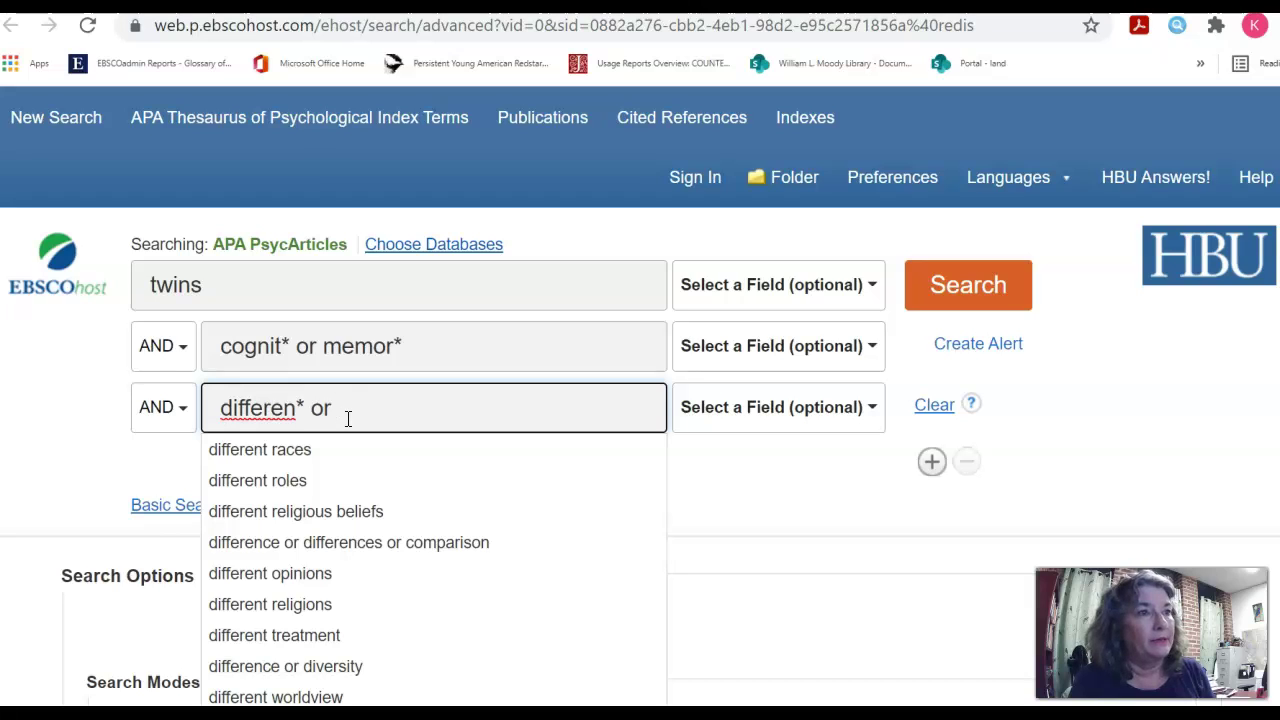
pyautogui.write('copa')
pyautogui.press('BackSpace')
pyautogui.write('mpari')
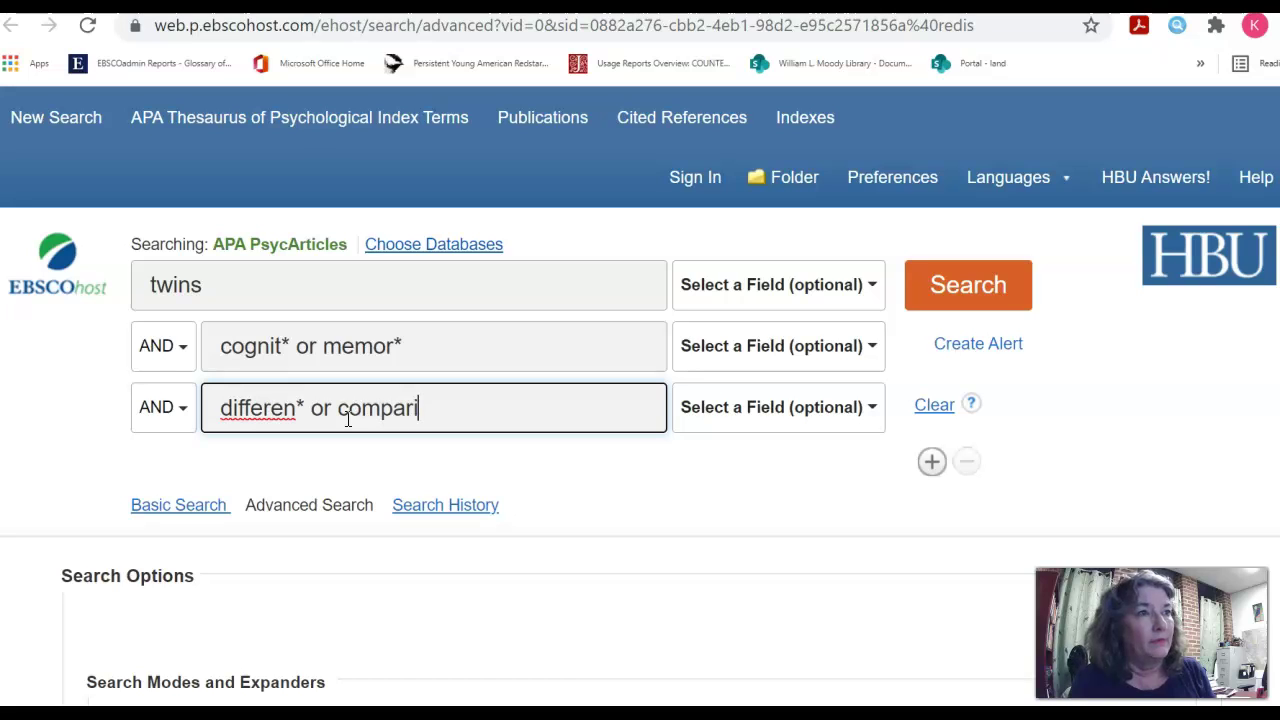
pyautogui.write('s*')
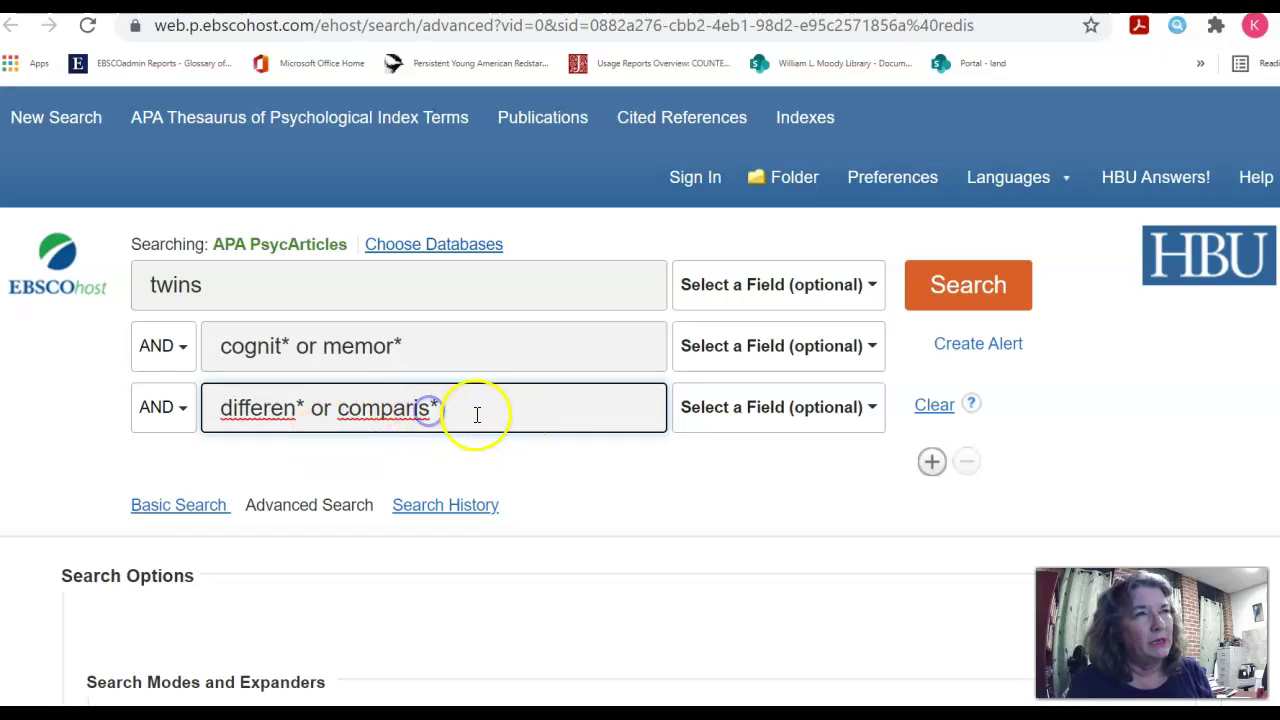
pyautogui.press('BackSpace')
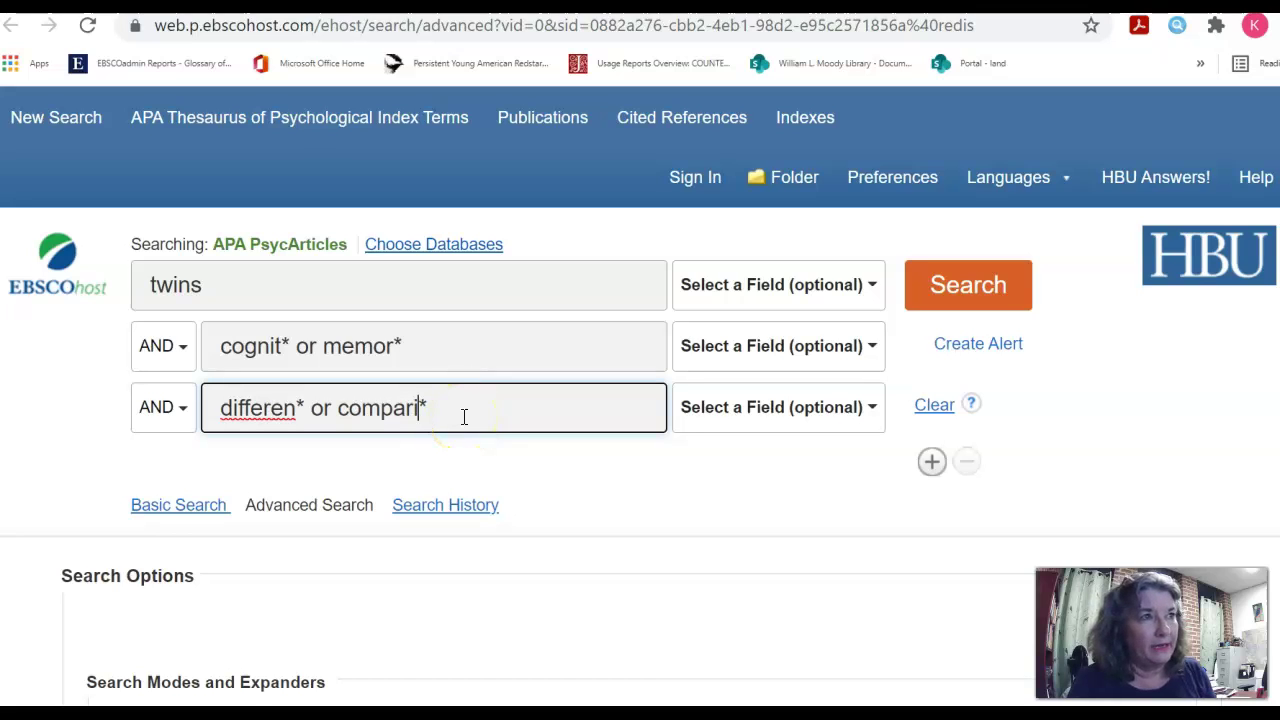
pyautogui.click(600, 496)
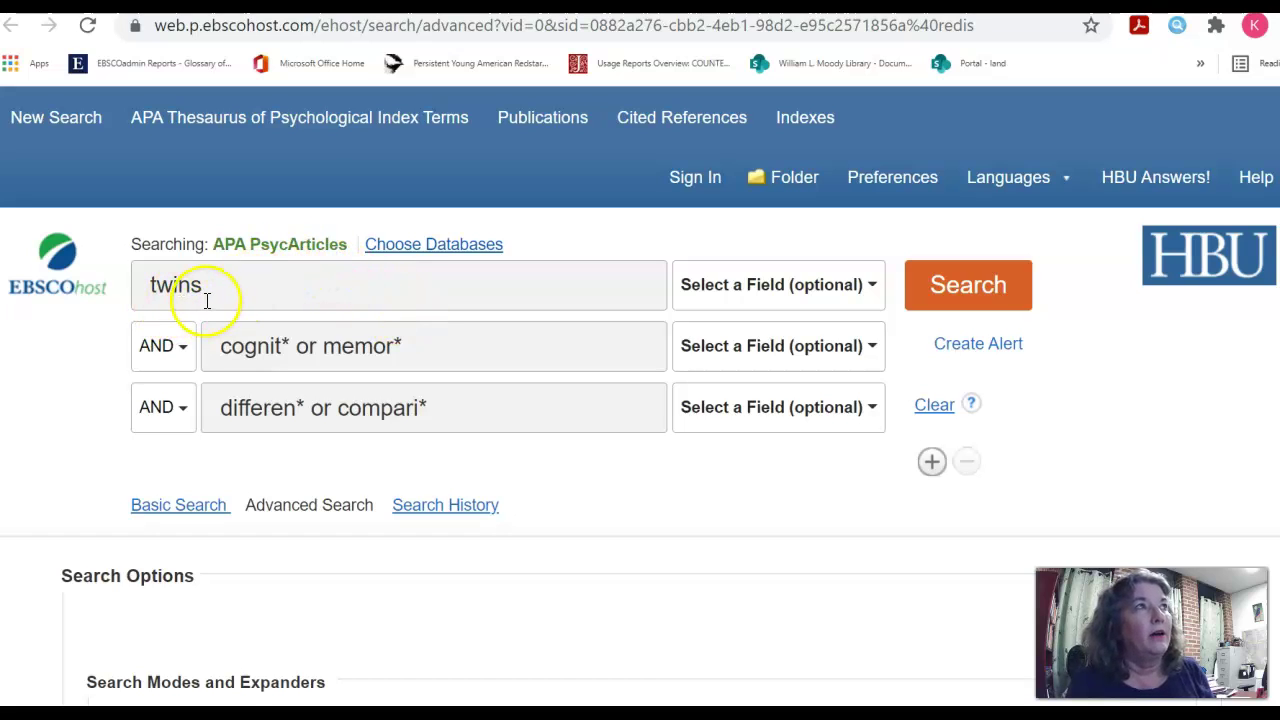
# Step: Look through the search fields available for the "twins" term, keeping the field selection optional
pyautogui.click(750, 292)
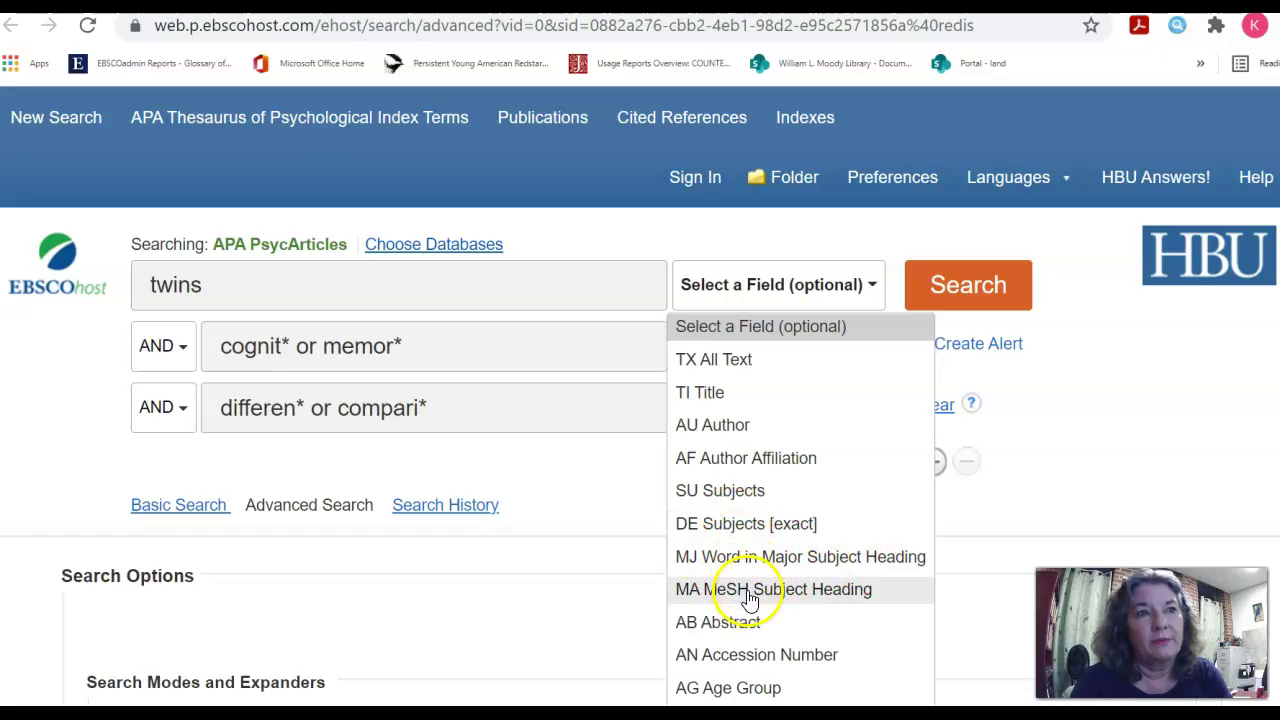
pyautogui.scroll(-2, 805, 585)
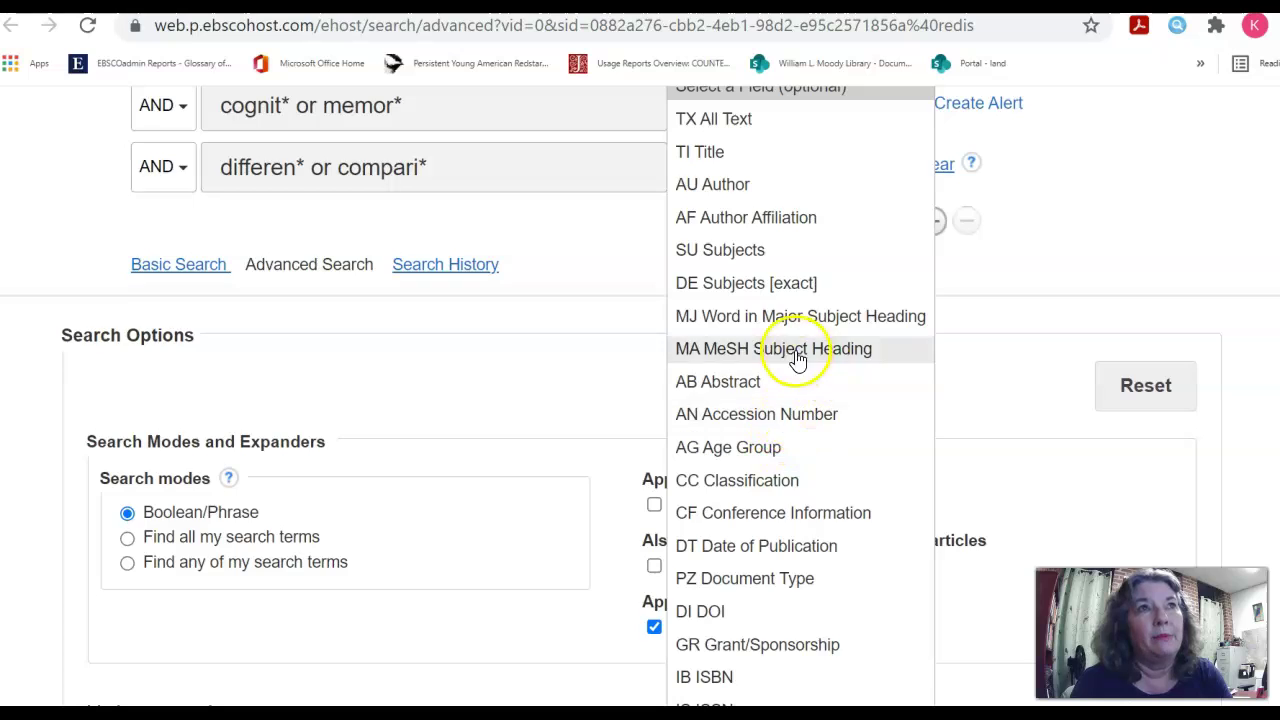
pyautogui.scroll(2, 795, 360)
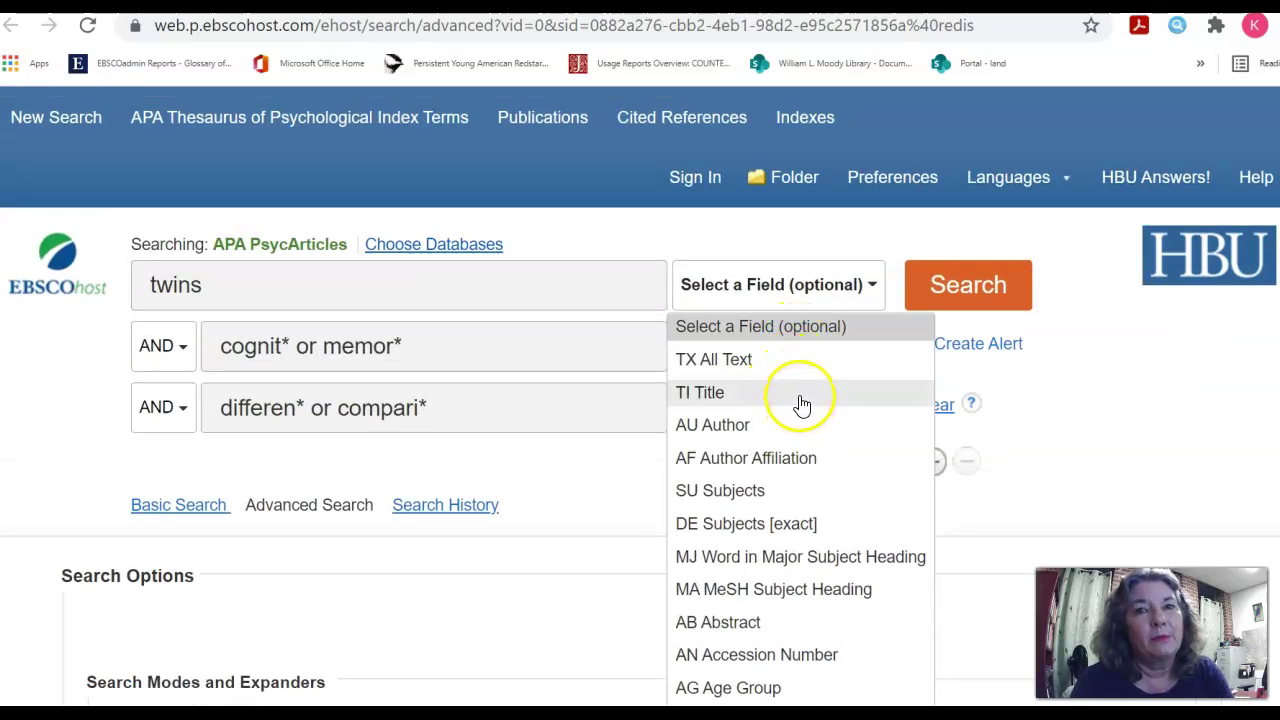
pyautogui.click(750, 328)
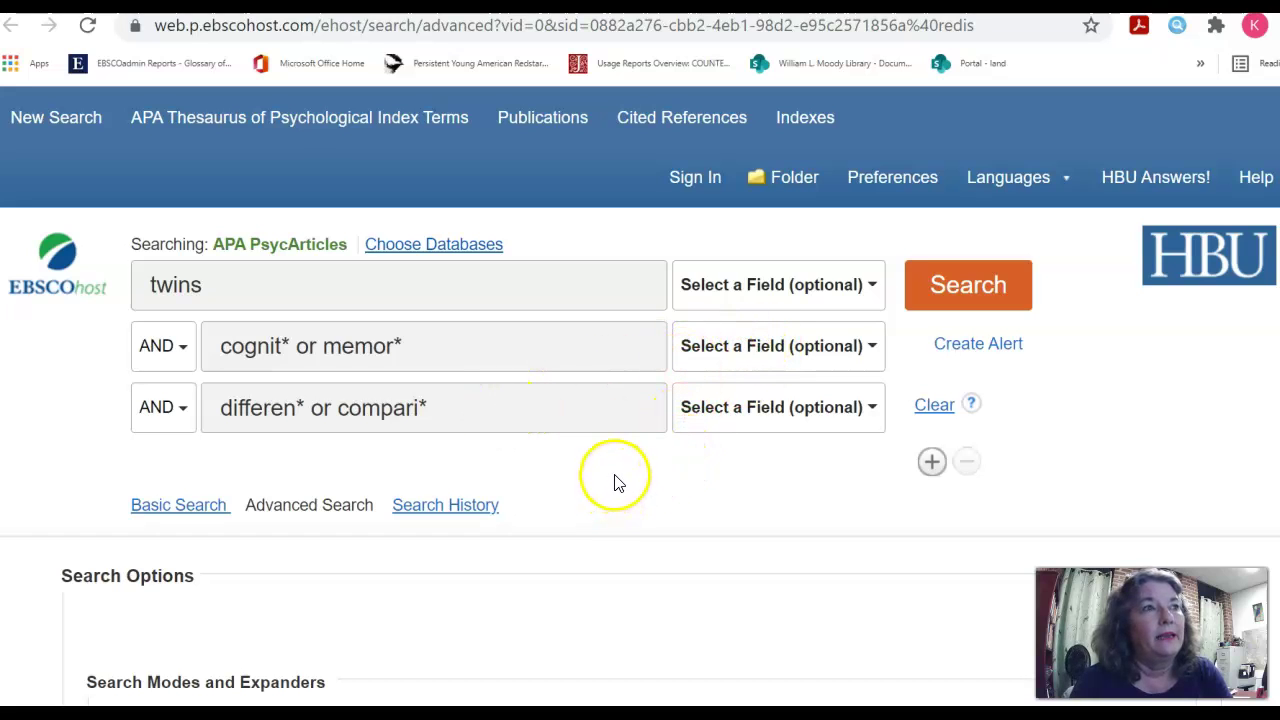
# Step: Try out a fourth search row and the OR operator before the second term, restoring three rows and AND
pyautogui.click(931, 461)
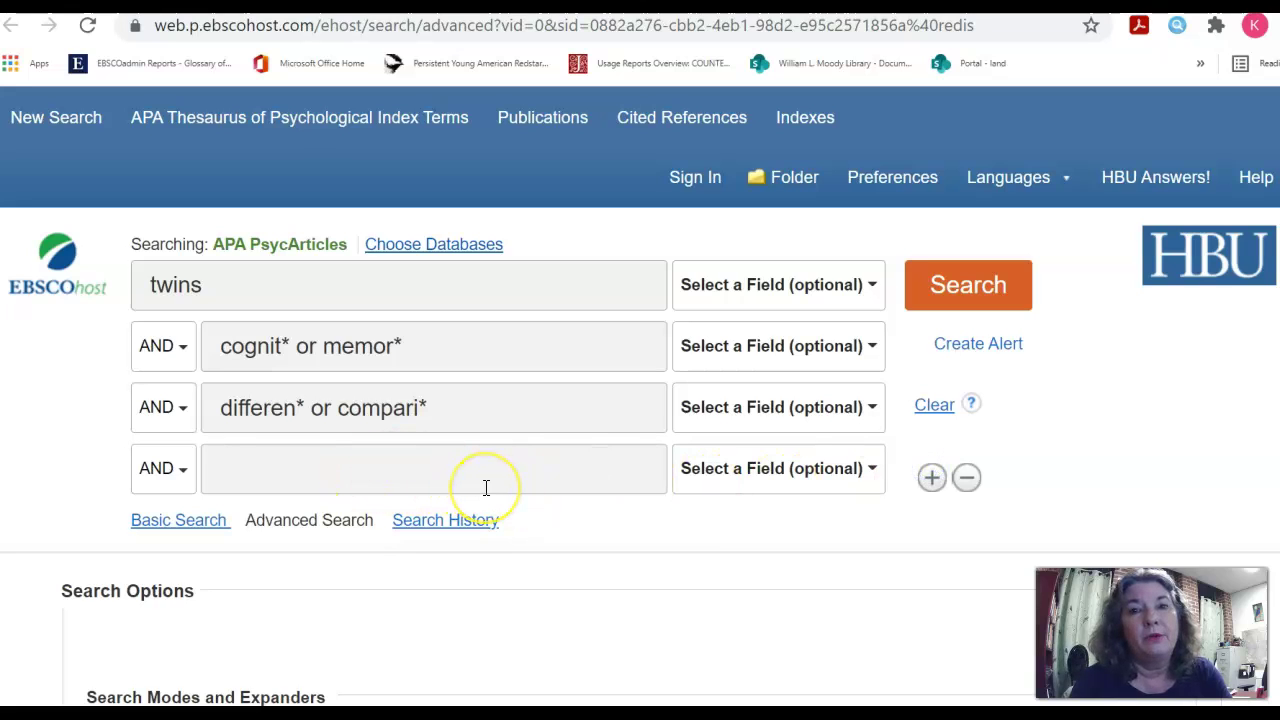
pyautogui.click(966, 477)
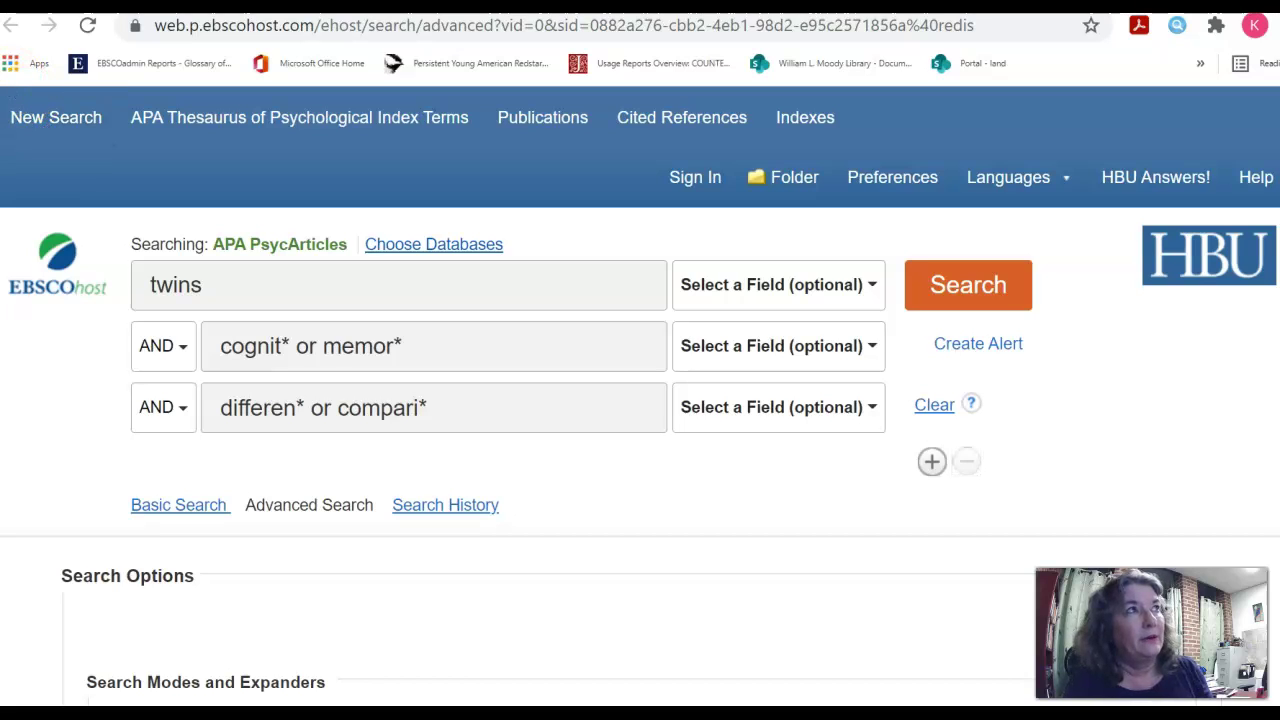
pyautogui.click(183, 350)
pyautogui.click(154, 420)
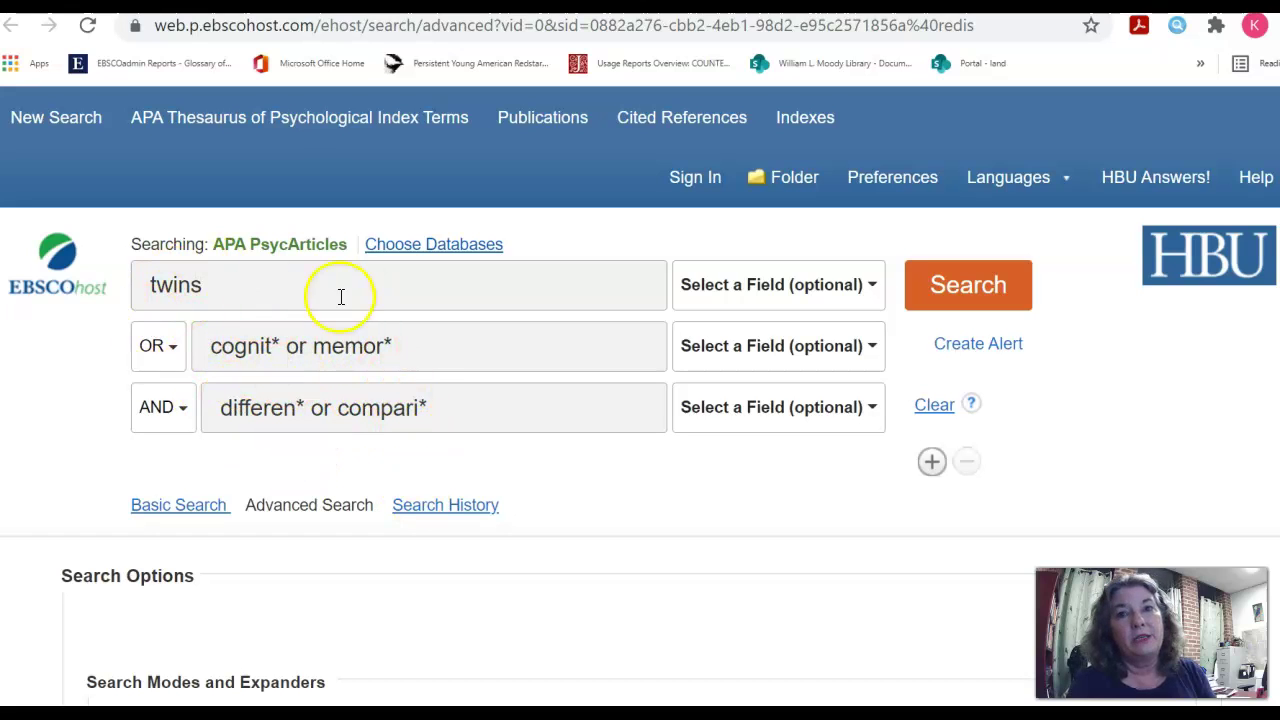
pyautogui.click(172, 348)
pyautogui.click(162, 388)
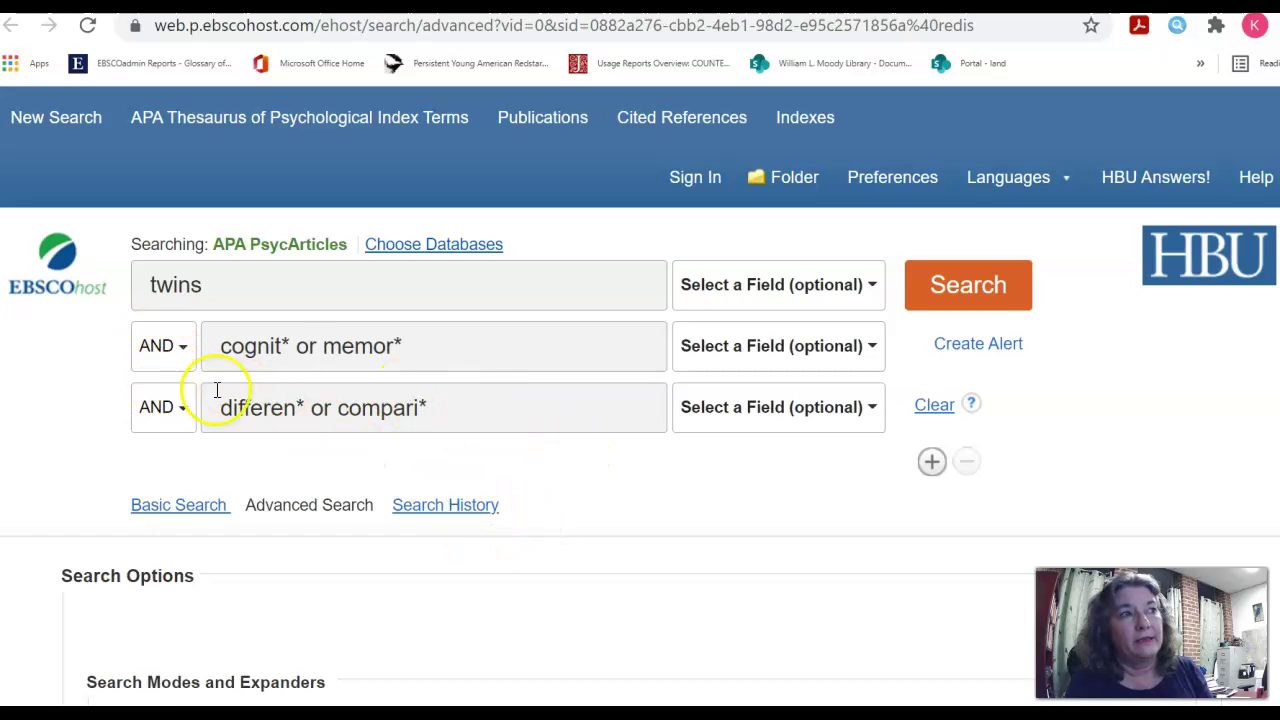
pyautogui.click(298, 346)
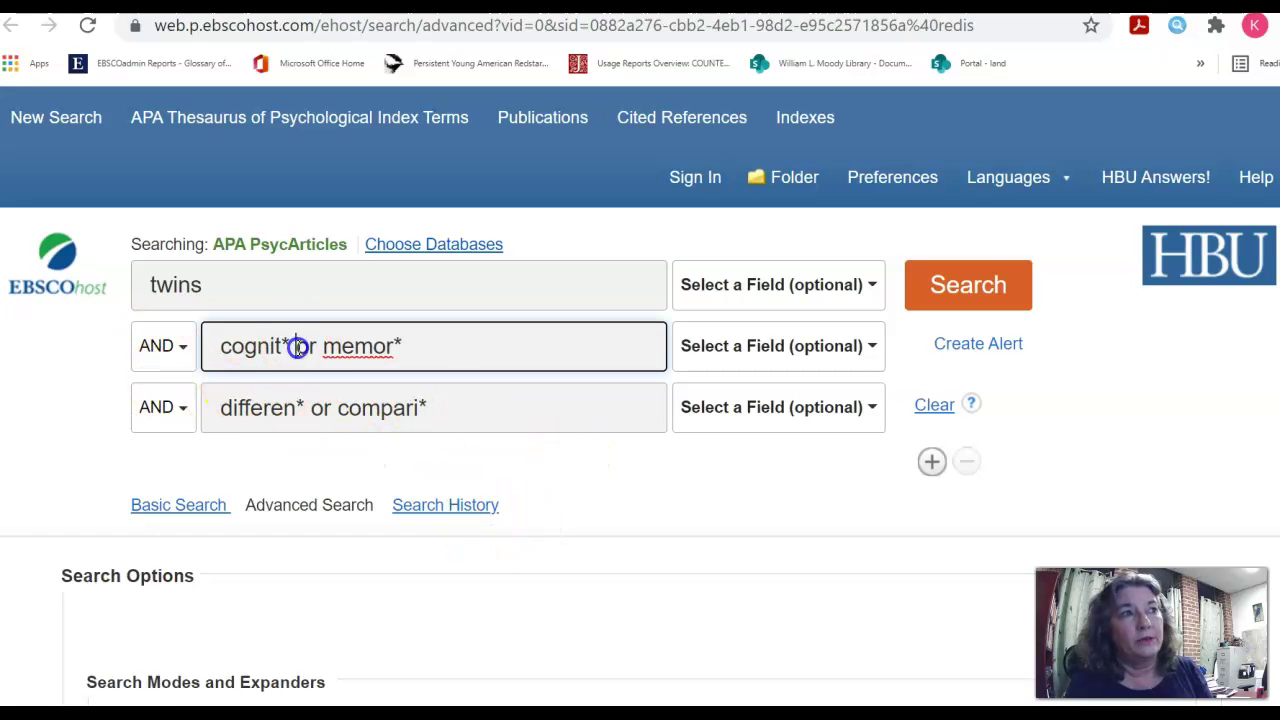
pyautogui.doubleClick(322, 407)
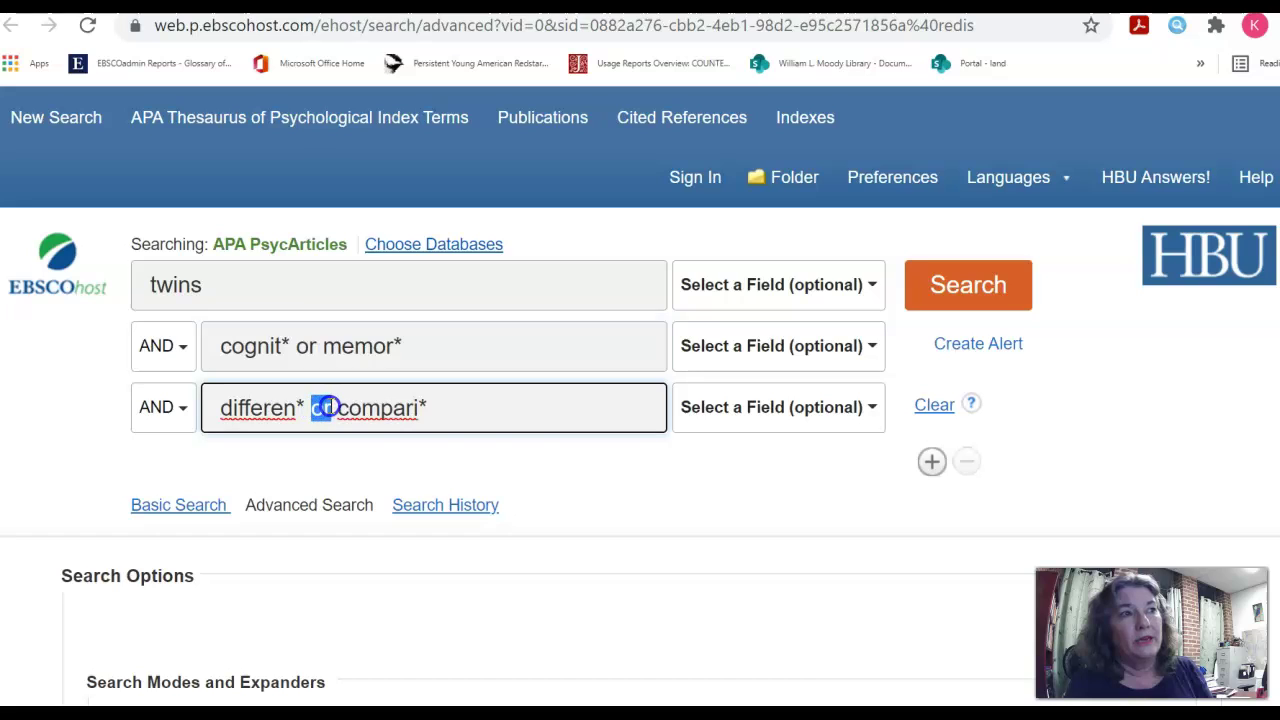
pyautogui.click(574, 488)
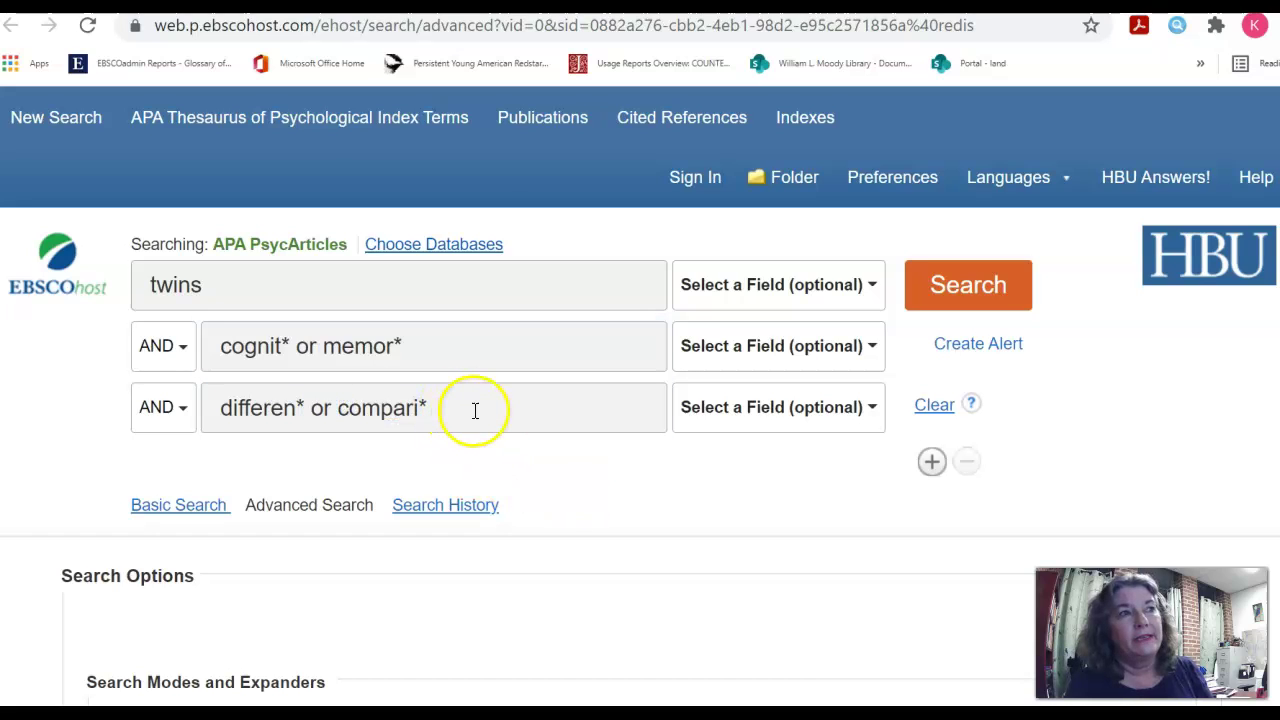
pyautogui.click(477, 407)
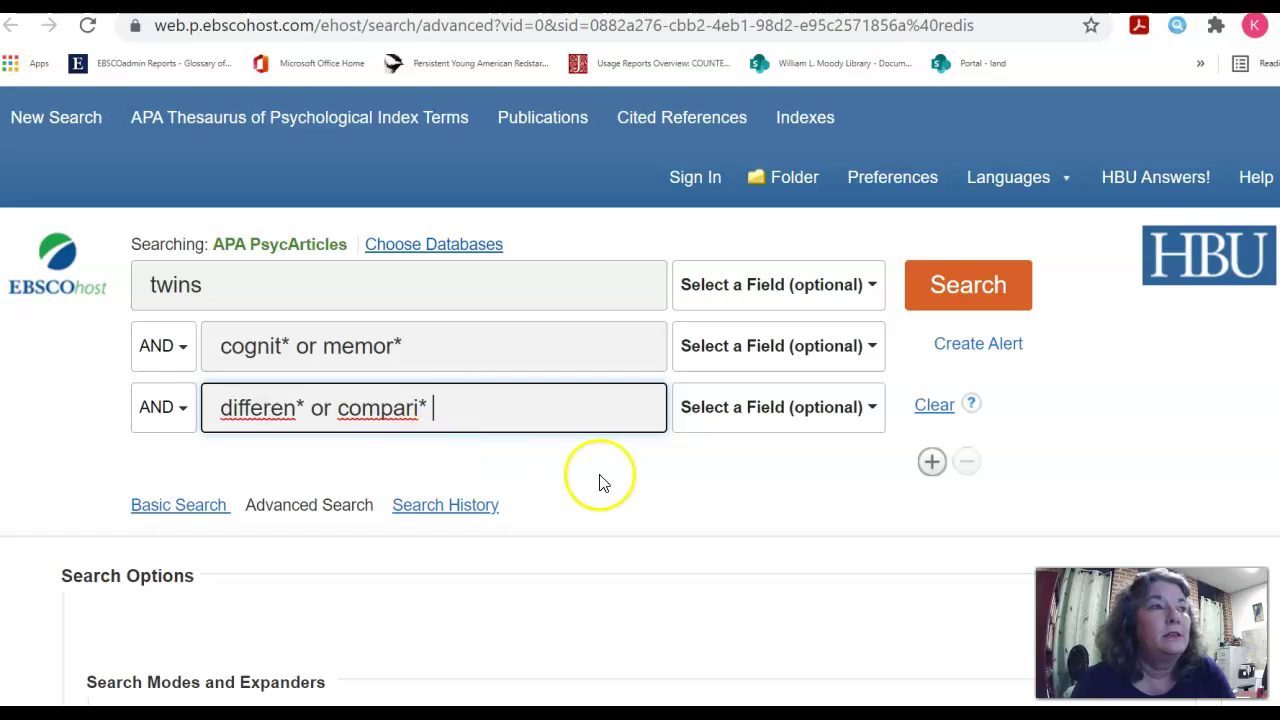
# Step: Limit the search results to Scholarly (Peer Reviewed) Journals
pyautogui.scroll(-5, 641, 472)
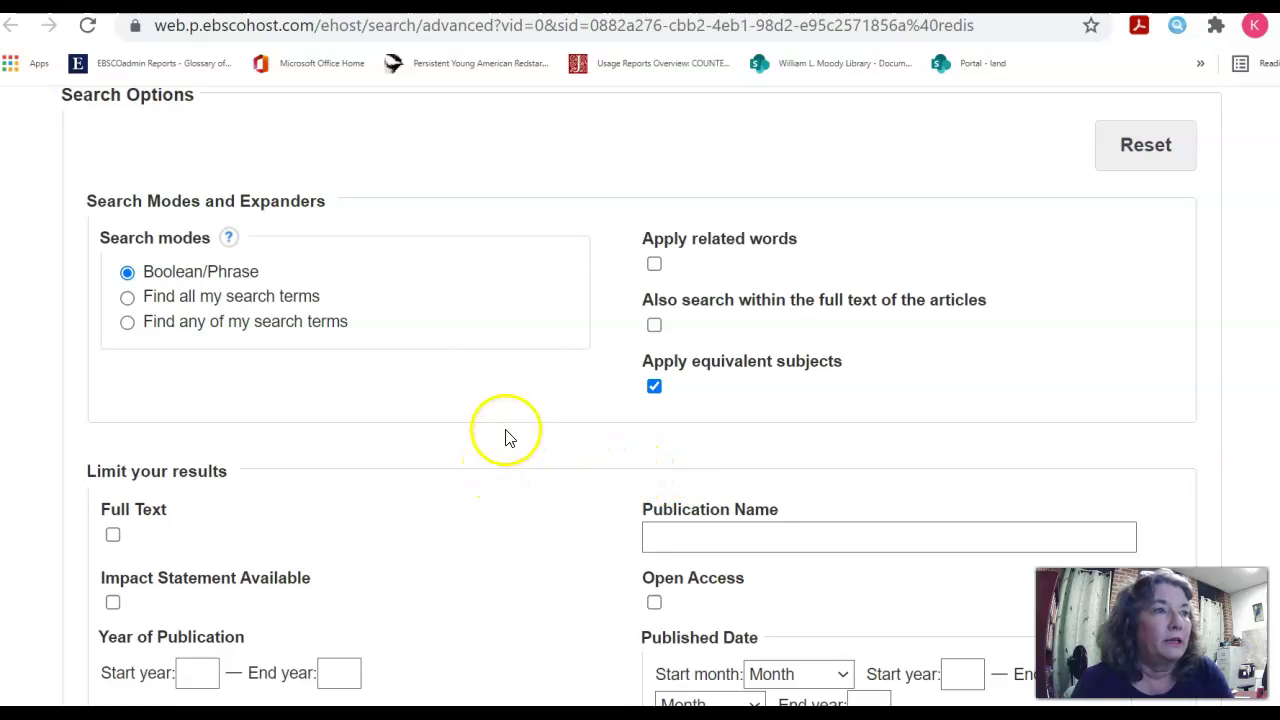
pyautogui.click(480, 528)
pyautogui.scroll(-1, 481, 524)
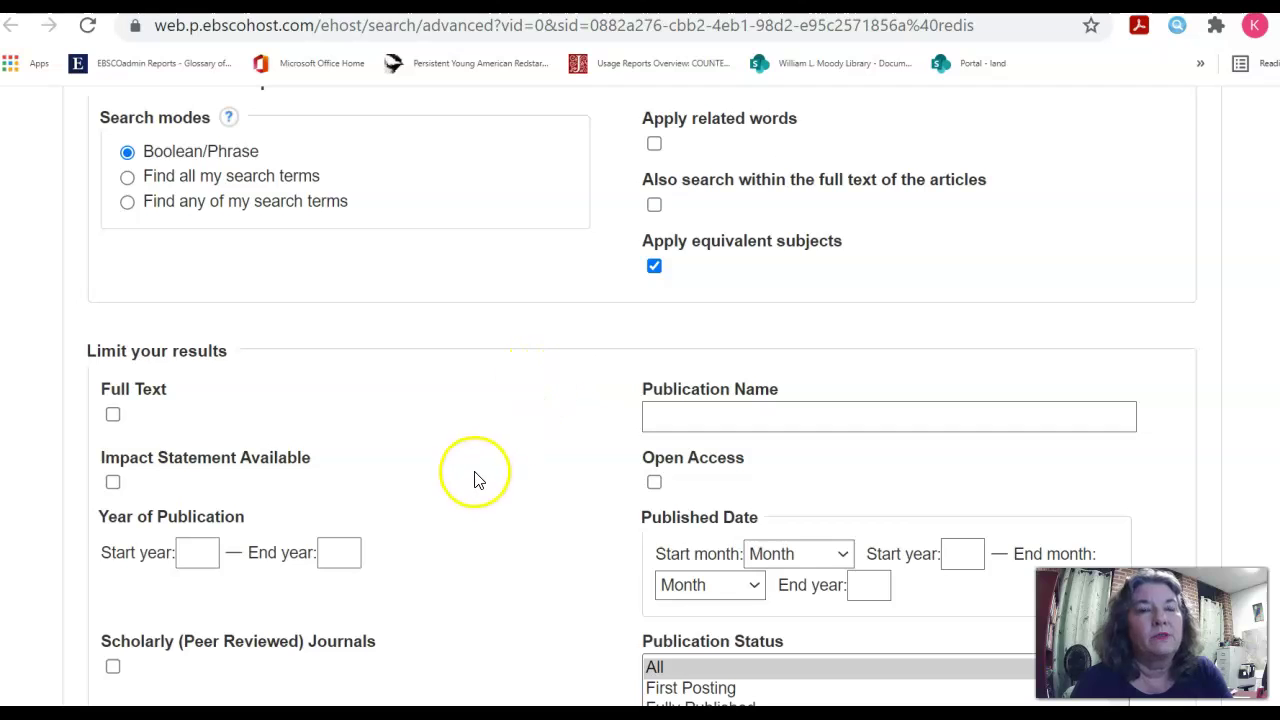
pyautogui.scroll(-1, 474, 483)
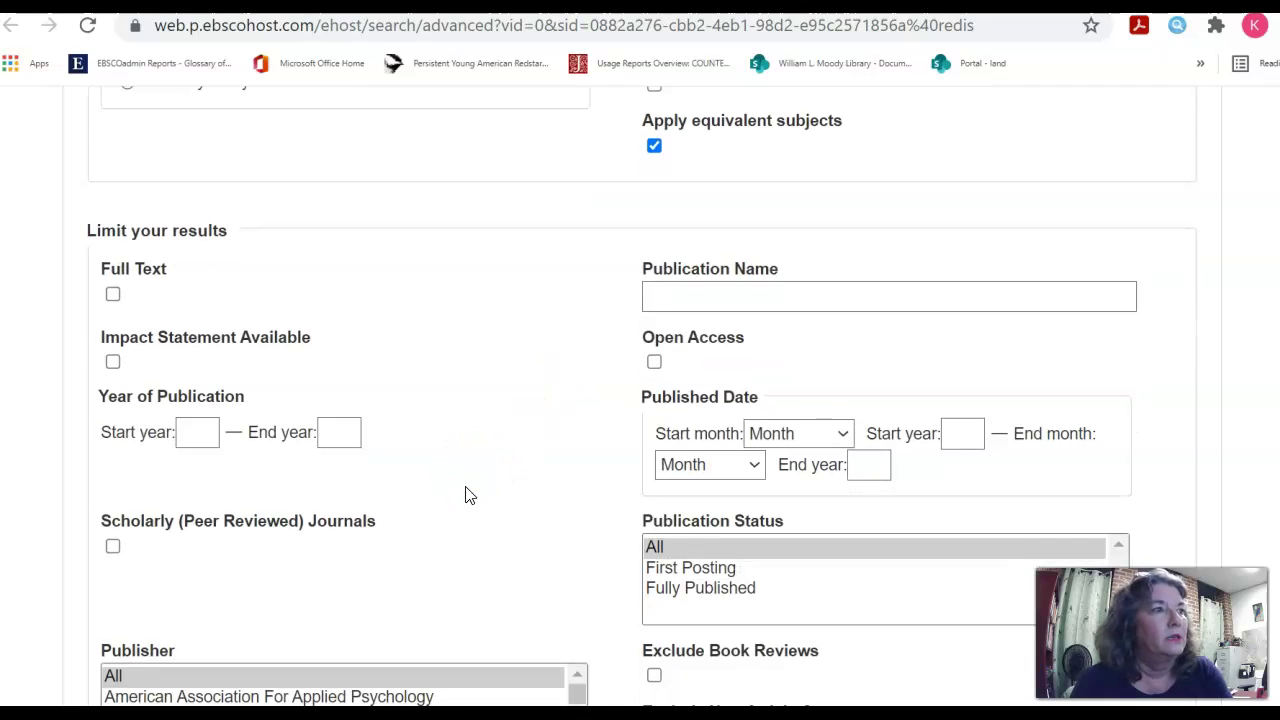
pyautogui.click(113, 548)
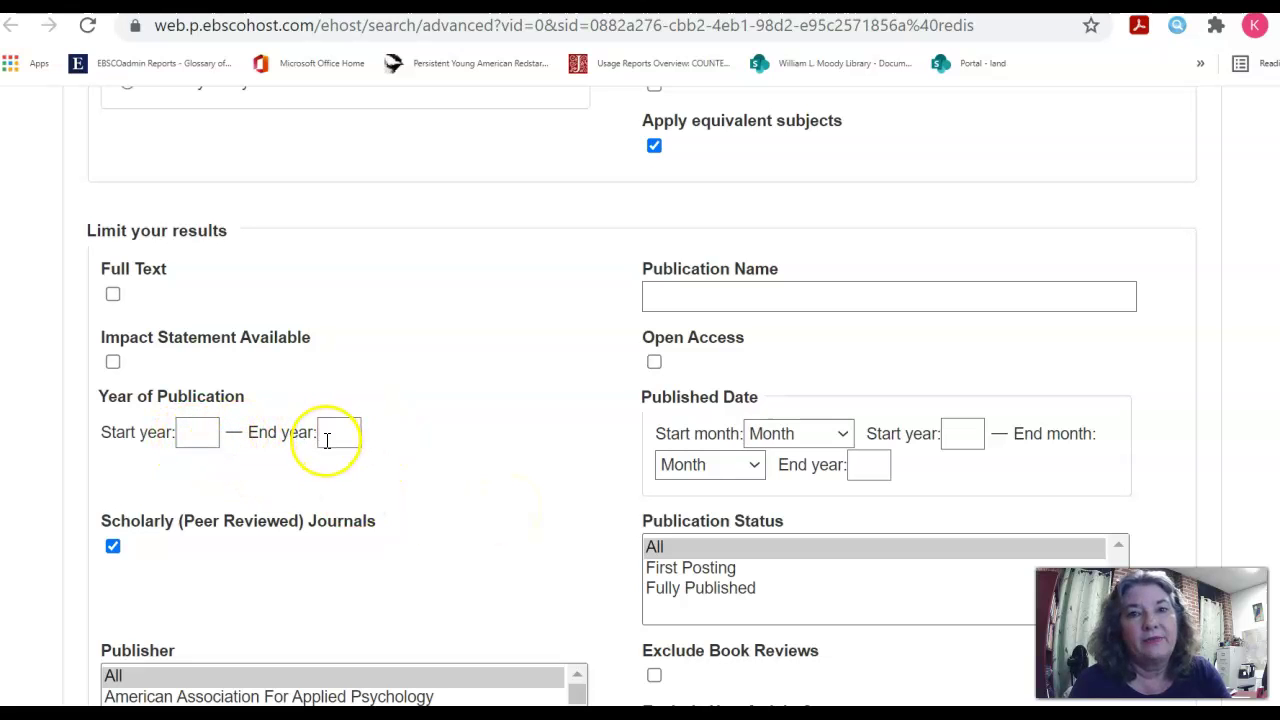
# Step: Set the start year of the Year of Publication limit to 2016
pyautogui.click(197, 432)
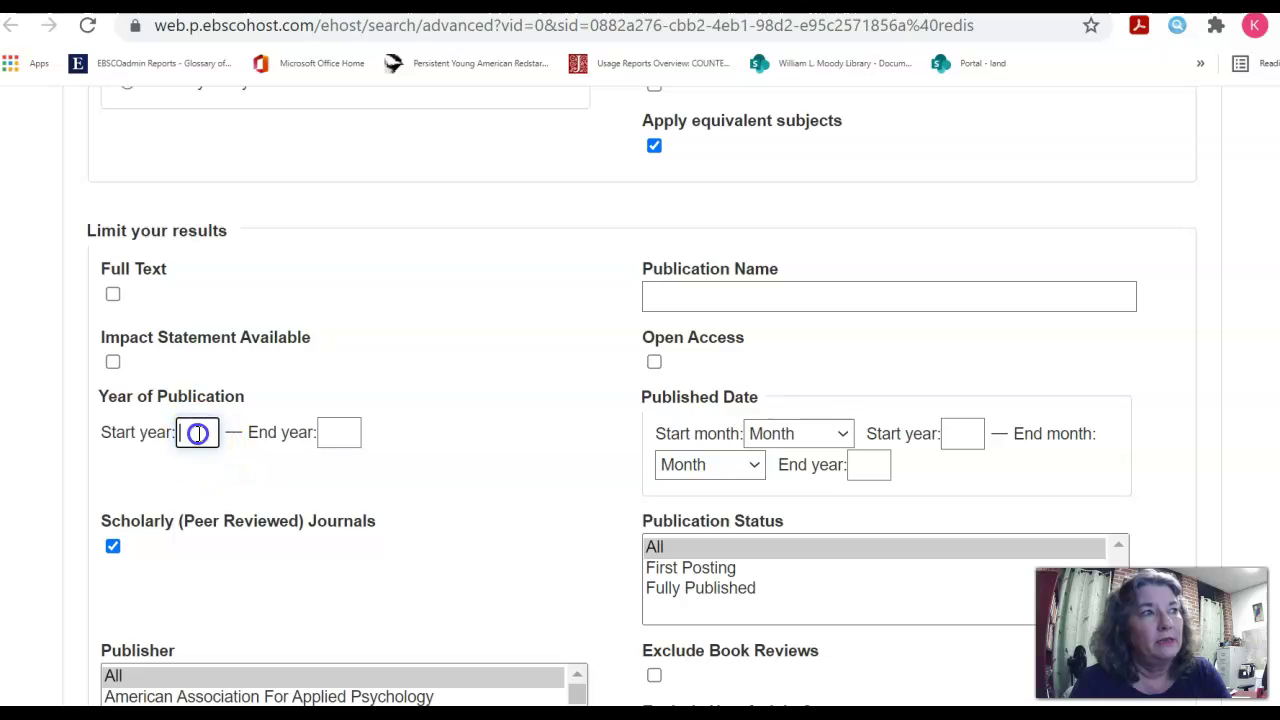
pyautogui.click(500, 408)
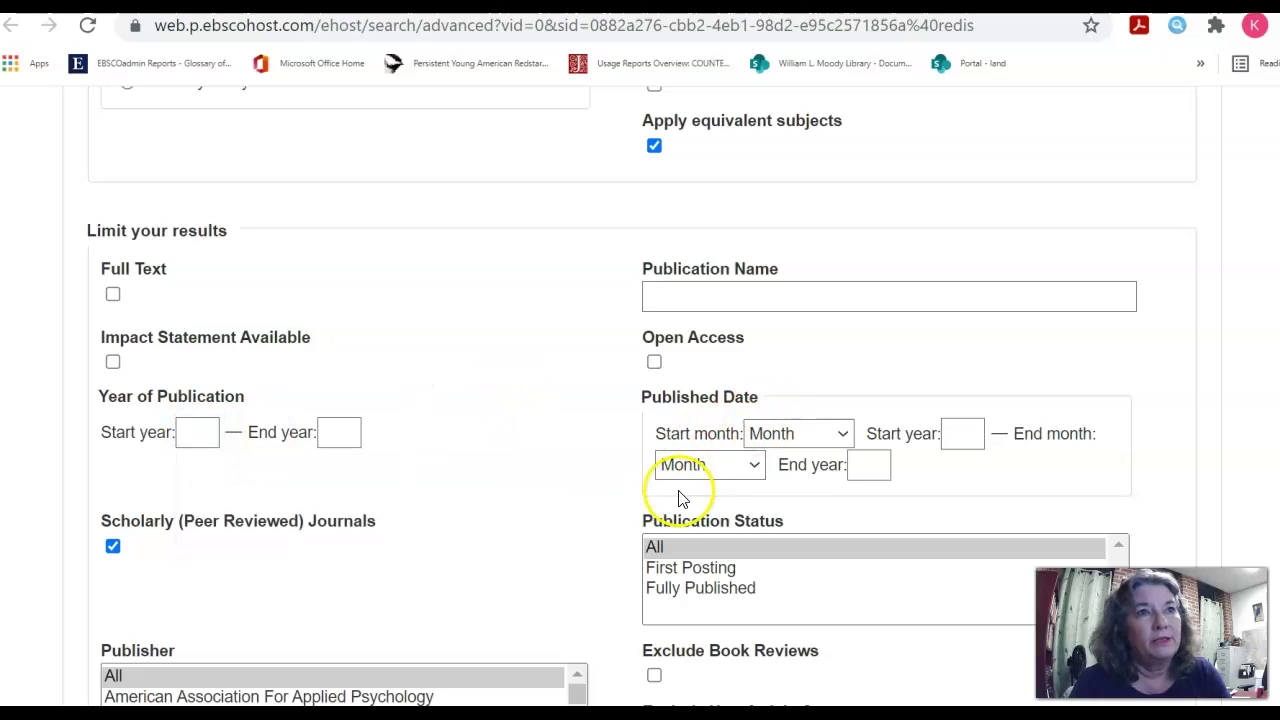
pyautogui.click(195, 432)
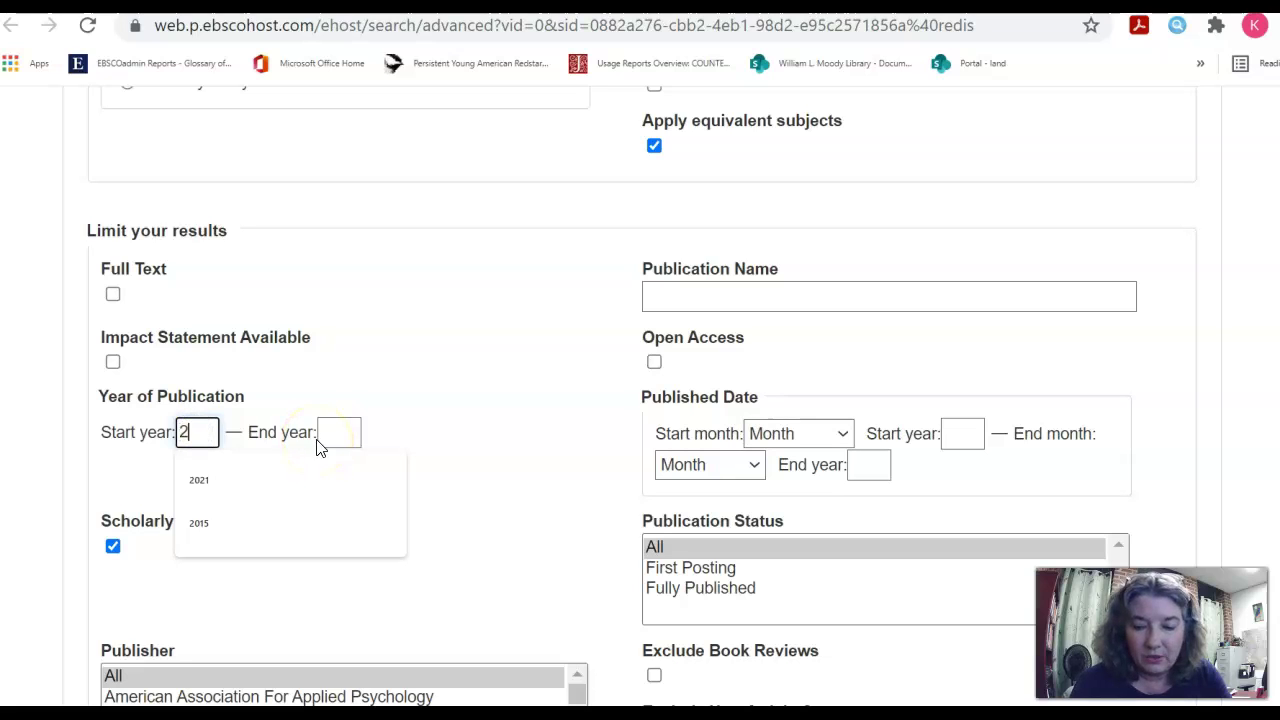
pyautogui.write('2016')
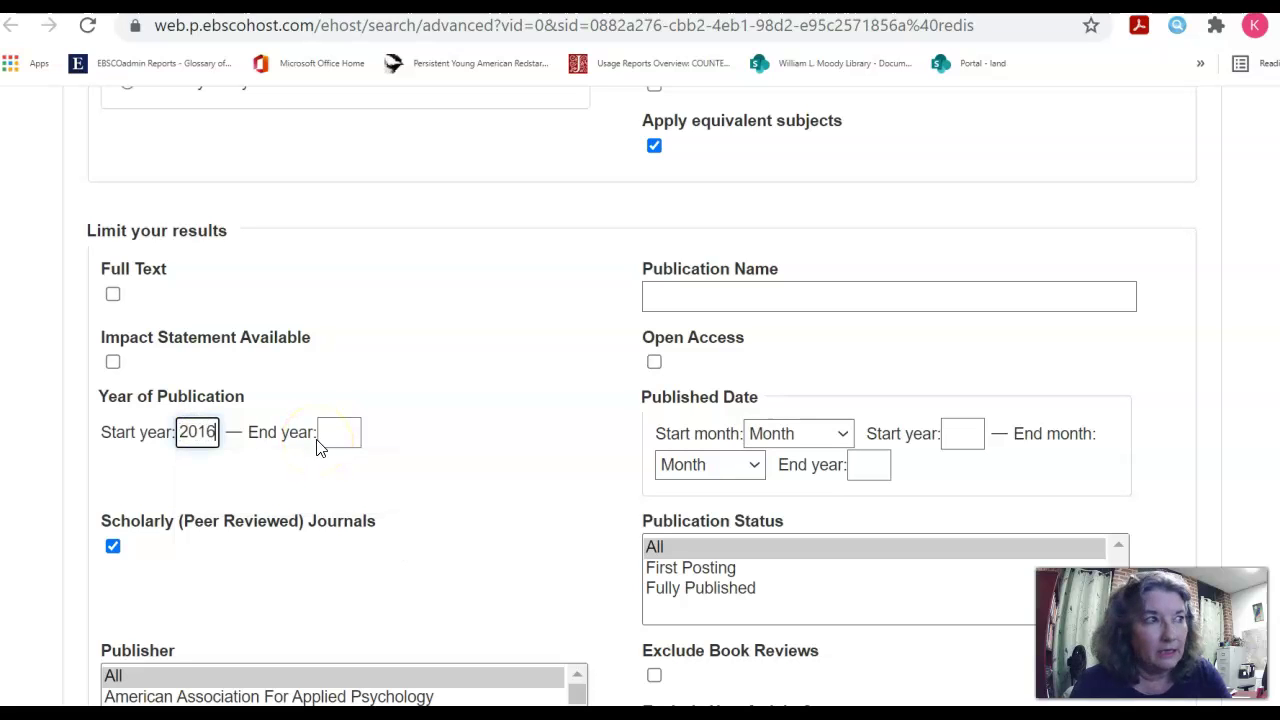
# Step: Set the end year of the Year of Publication limit to 2022 and run the advanced search
pyautogui.click(340, 433)
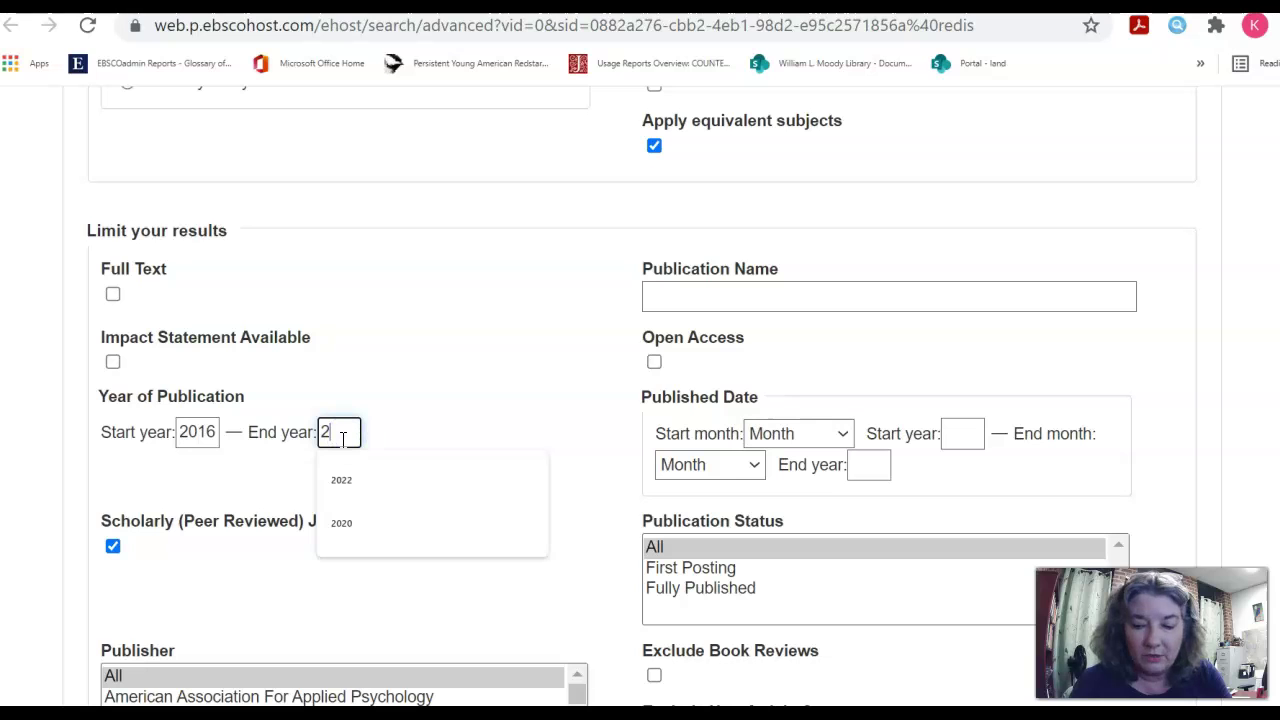
pyautogui.click(480, 333)
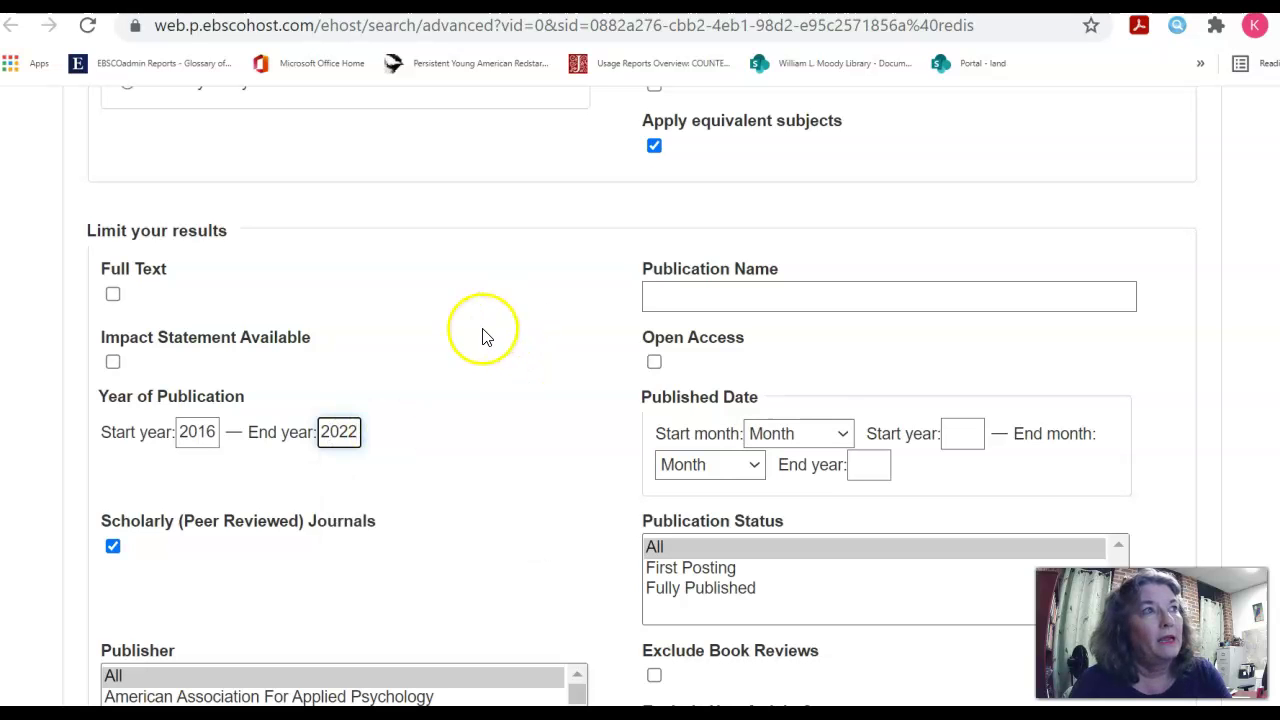
pyautogui.scroll(5, 475, 352)
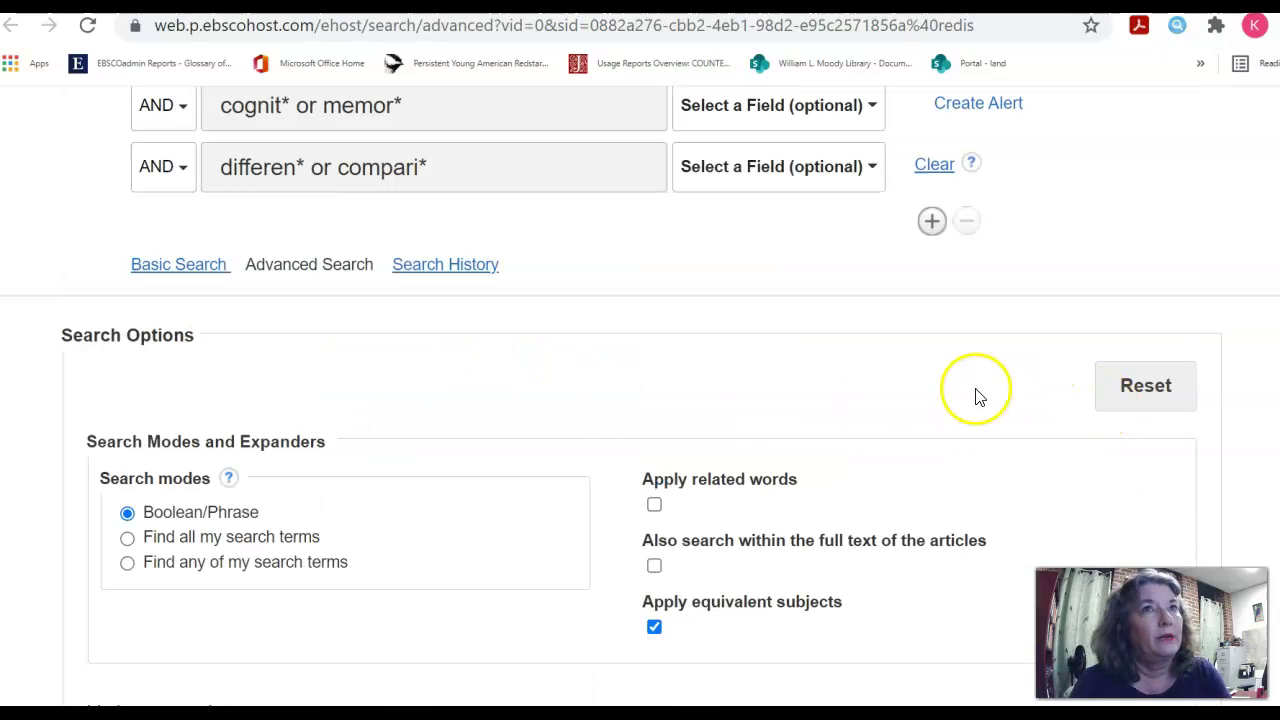
pyautogui.scroll(3, 977, 397)
pyautogui.click(990, 303)
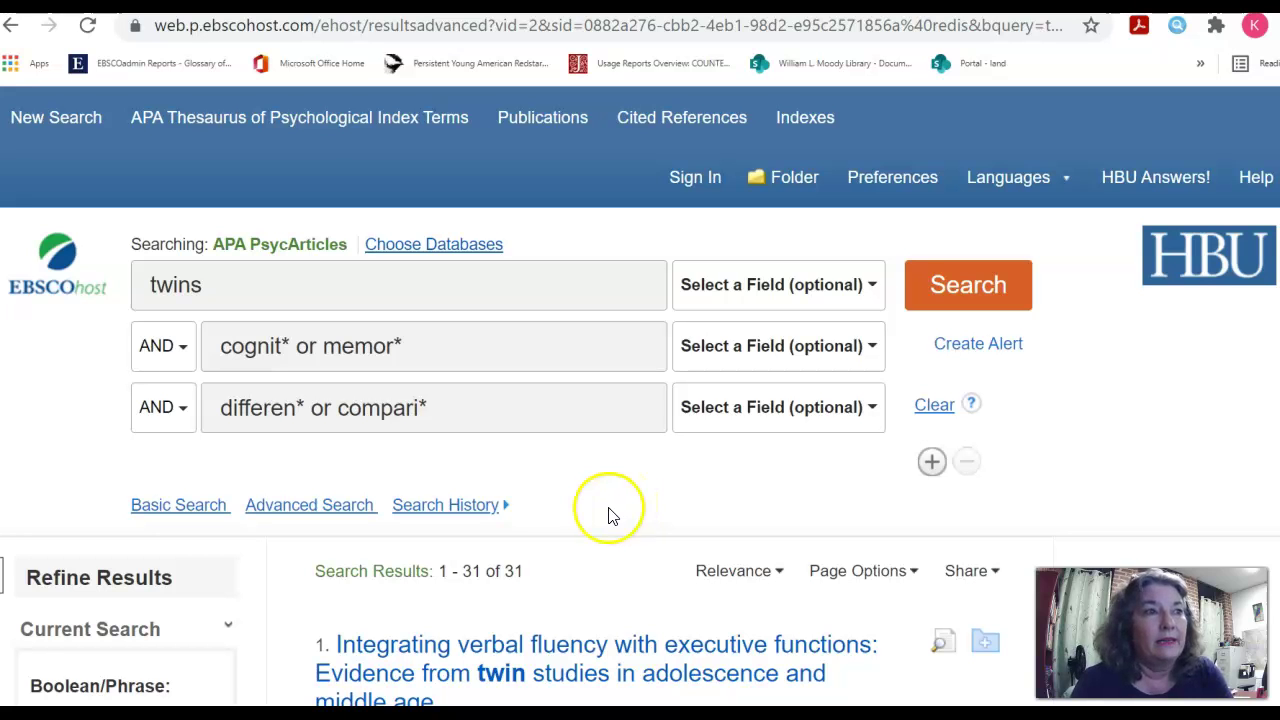
# Step: Look through the first search results, examining the subject terms of "Genetic and environmental architecture of executive functions in midlife."
pyautogui.scroll(-6, 604, 513)
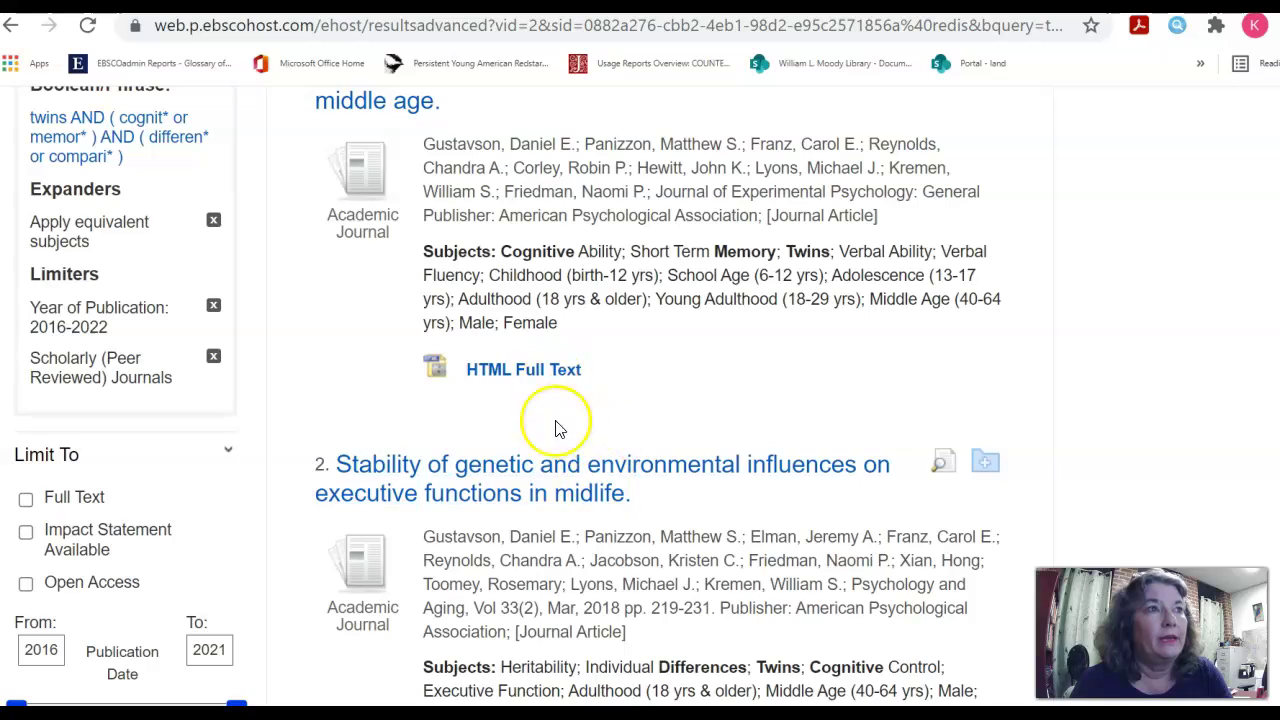
pyautogui.scroll(-3, 646, 430)
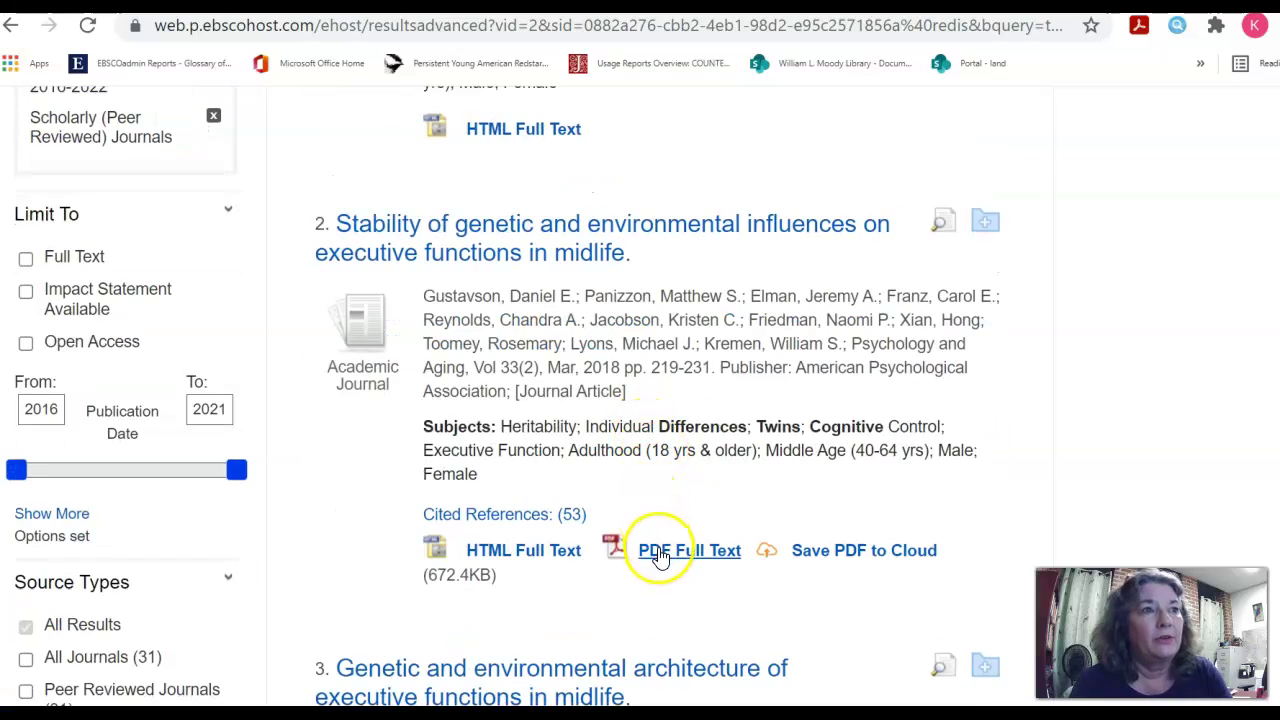
pyautogui.scroll(-6, 672, 548)
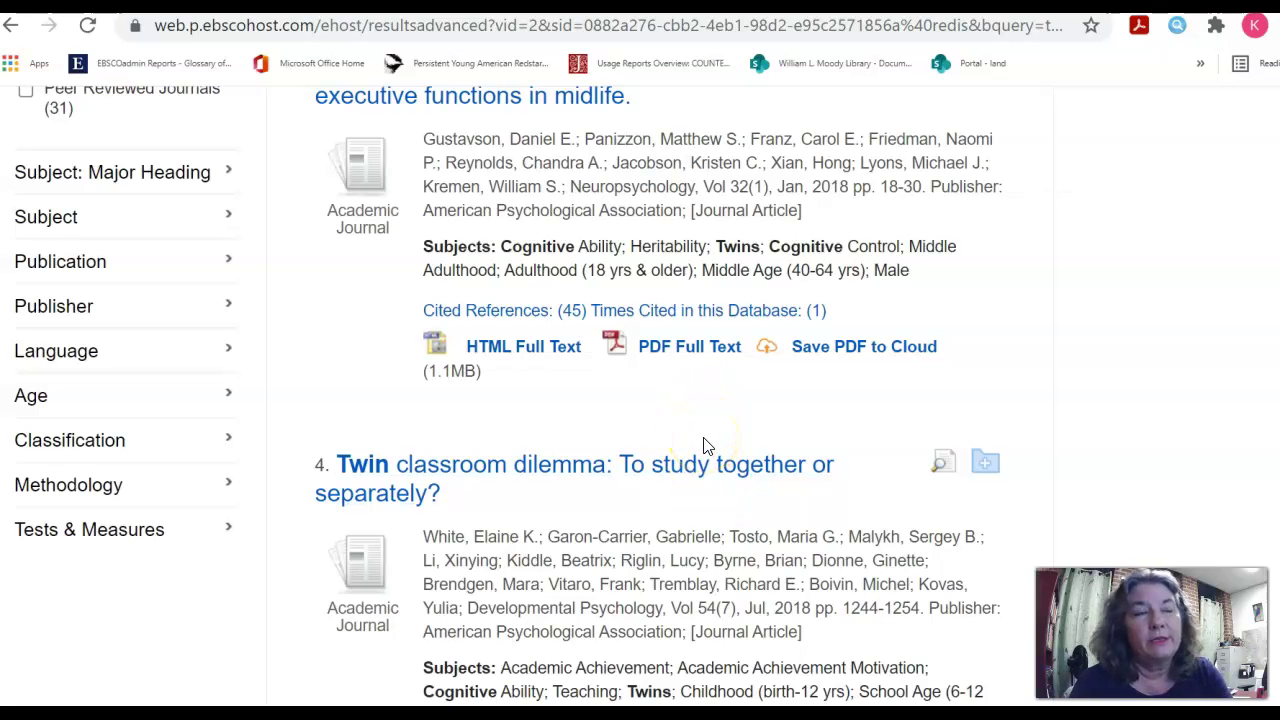
pyautogui.scroll(2, 674, 380)
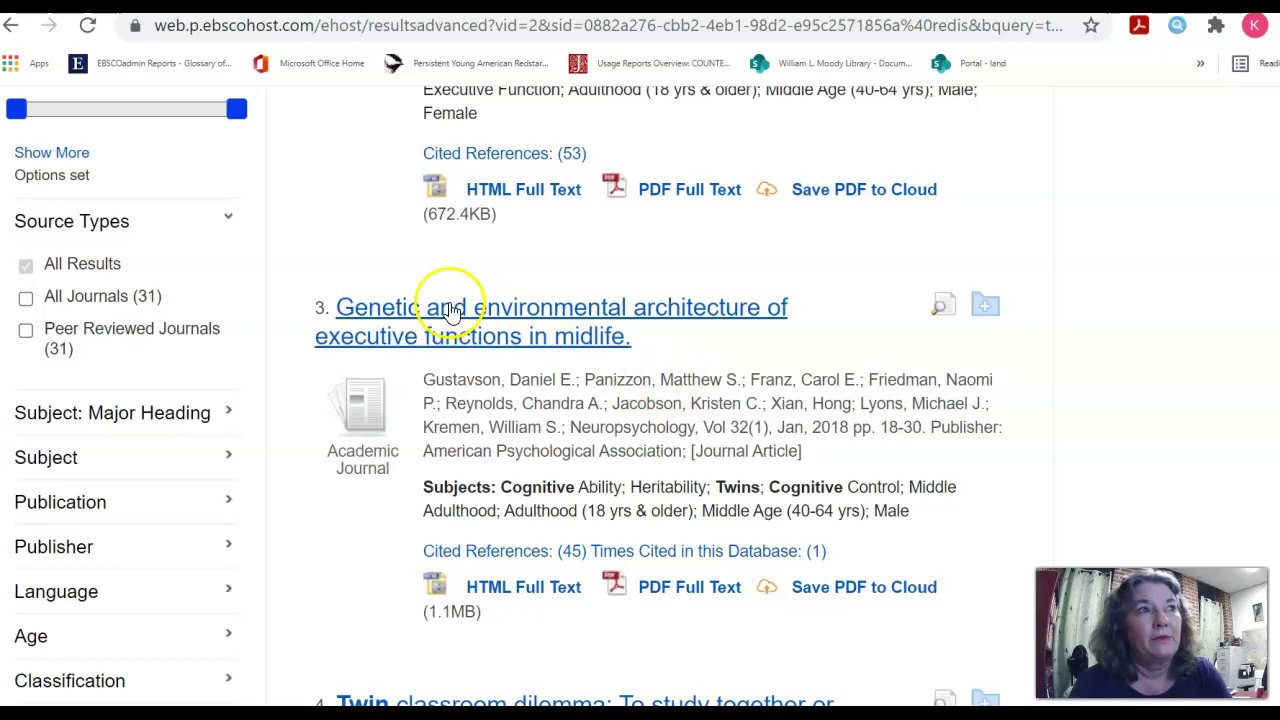
pyautogui.moveTo(583, 492); pyautogui.dragTo(953, 515)
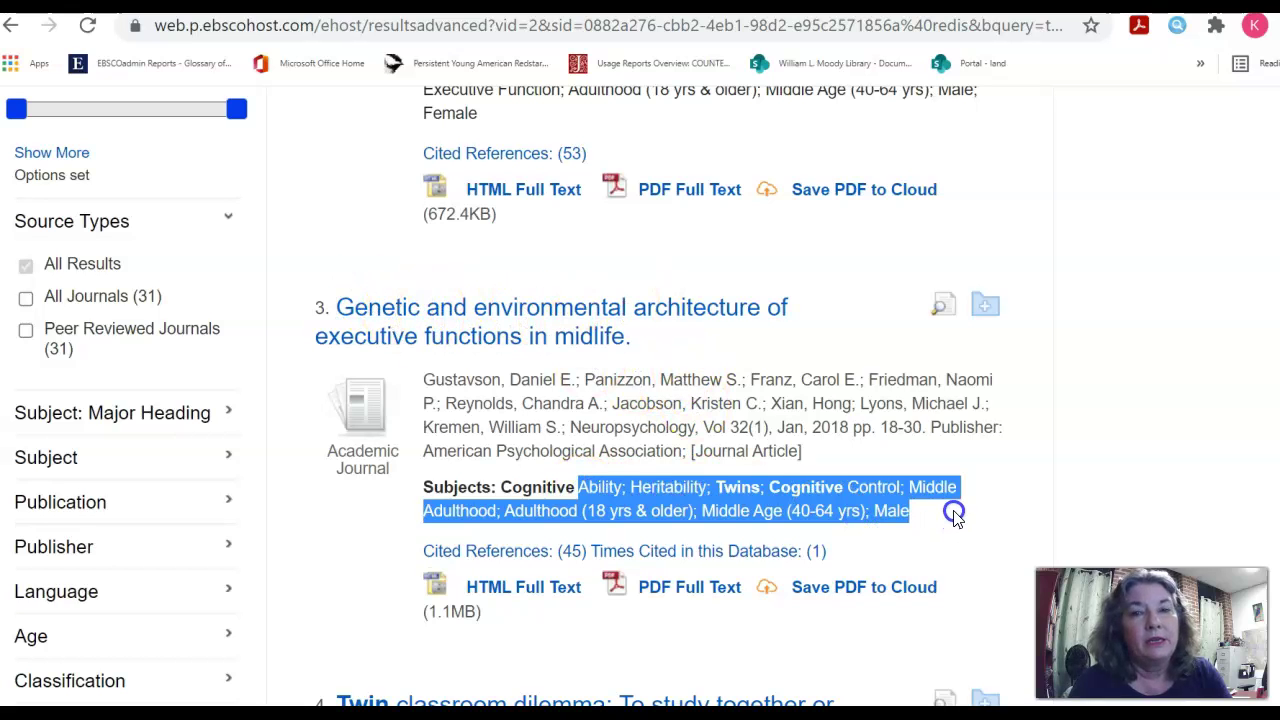
pyautogui.click(706, 643)
pyautogui.scroll(-2, 723, 630)
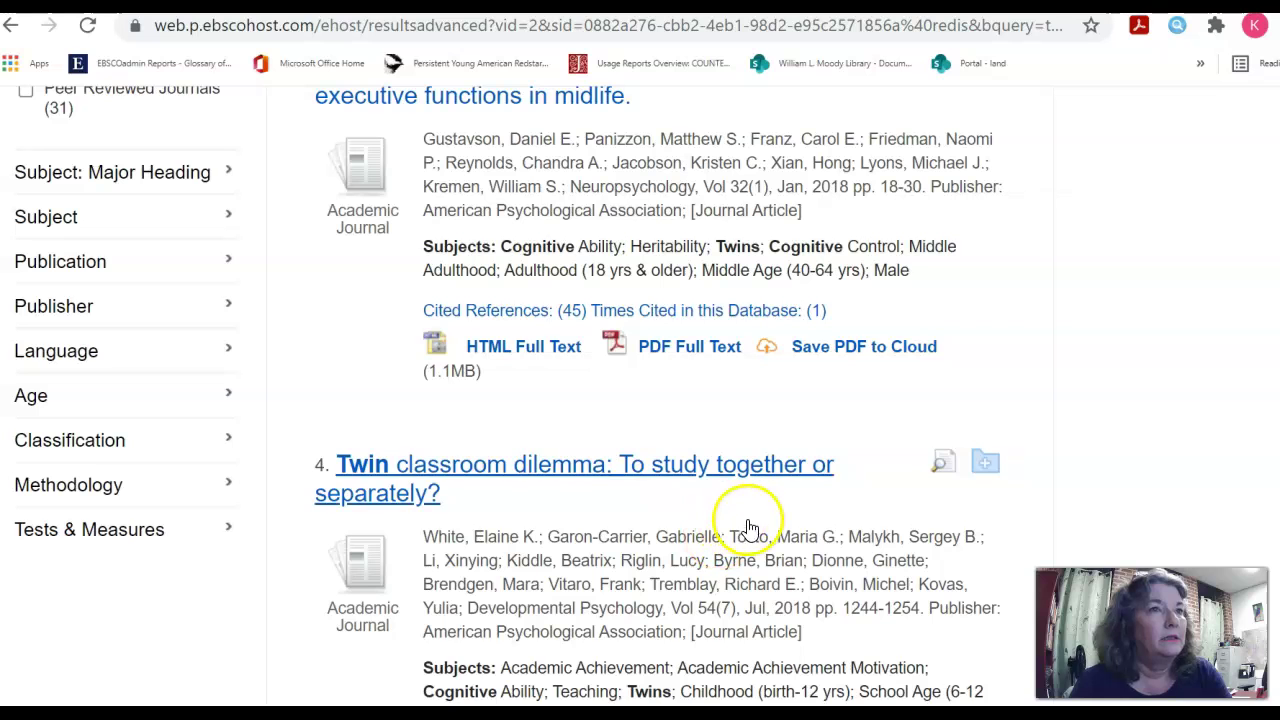
# Step: Check the publication year in the citation of "Twin classroom dilemma: To study together or separately?"
pyautogui.scroll(-2, 981, 390)
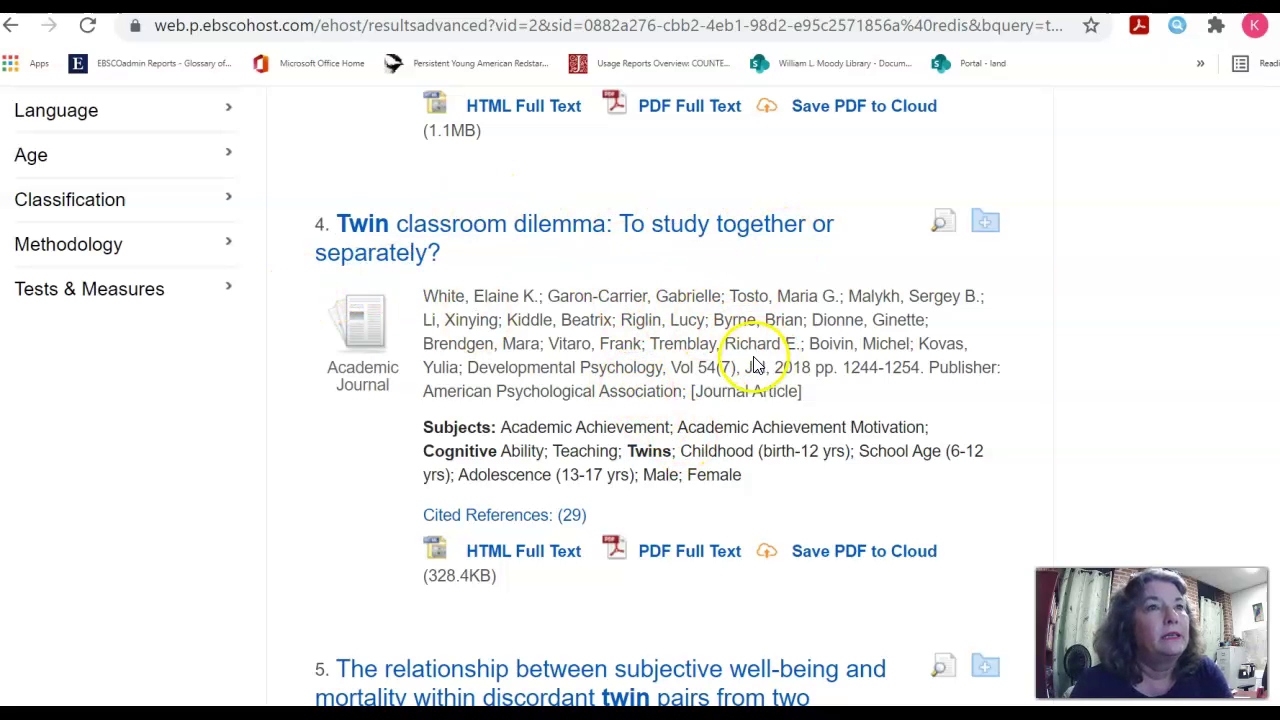
pyautogui.moveTo(775, 367); pyautogui.dragTo(813, 367)
pyautogui.click(789, 491)
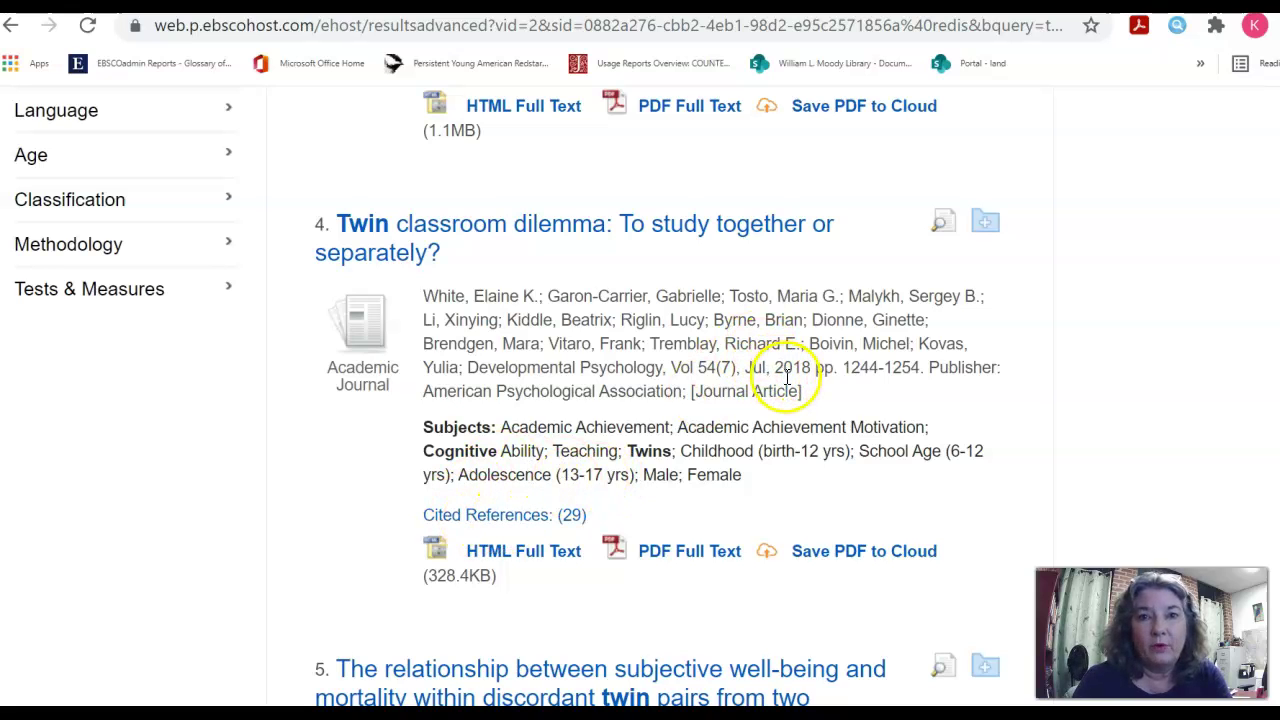
# Step: Examine the full-text options offered for the third result, "Genetic and environmental architecture of executive functions in midlife."
pyautogui.scroll(5, 685, 586)
pyautogui.scroll(2, 685, 590)
pyautogui.scroll(-2, 687, 590)
pyautogui.click(692, 590)
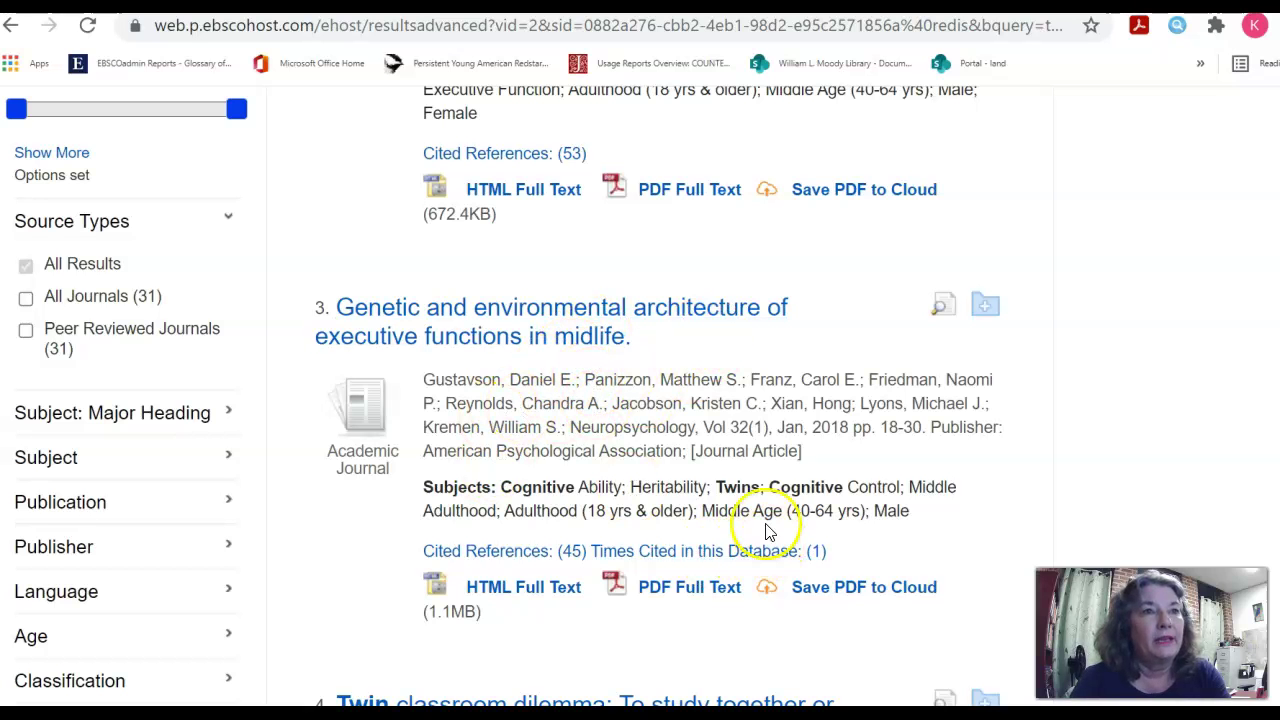
pyautogui.scroll(-1, 690, 600)
pyautogui.scroll(-1, 808, 591)
pyautogui.scroll(1, 714, 534)
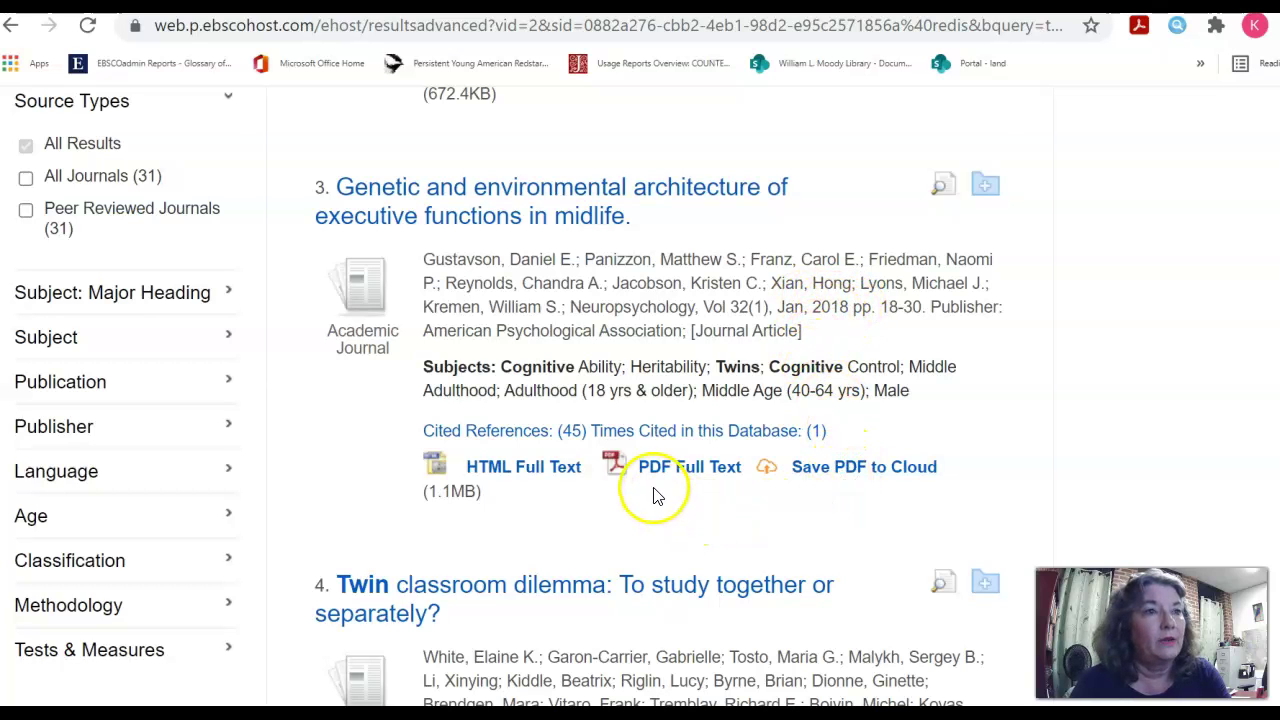
# Step: Compare the second to fourth results and review the categories available for refining the result list
pyautogui.scroll(-5, 660, 495)
pyautogui.scroll(7, 687, 485)
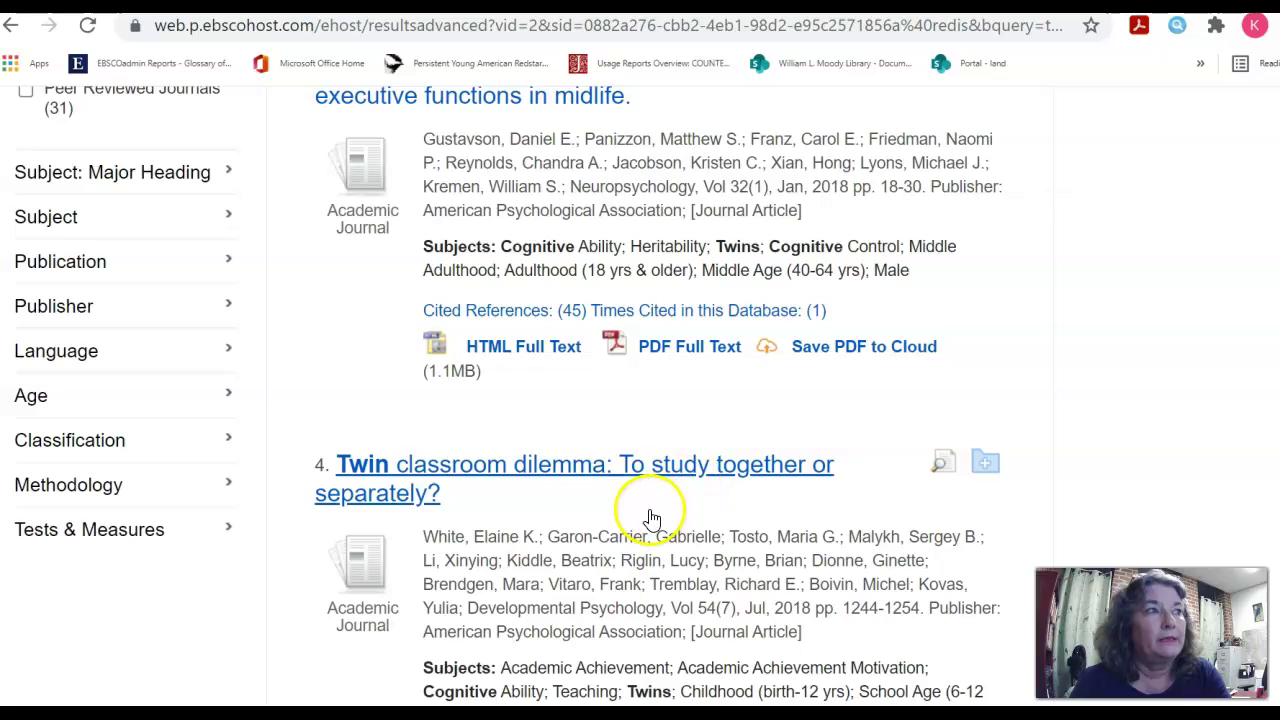
pyautogui.scroll(4, 672, 566)
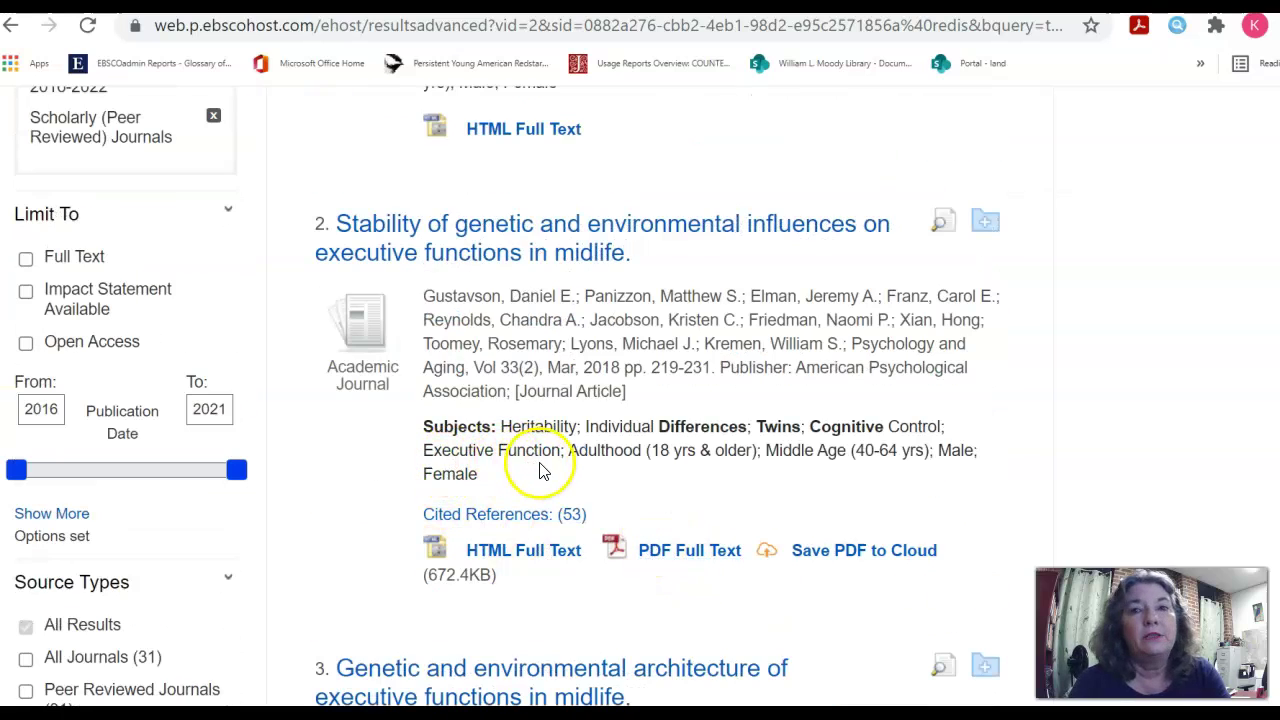
pyautogui.scroll(-1, 400, 525)
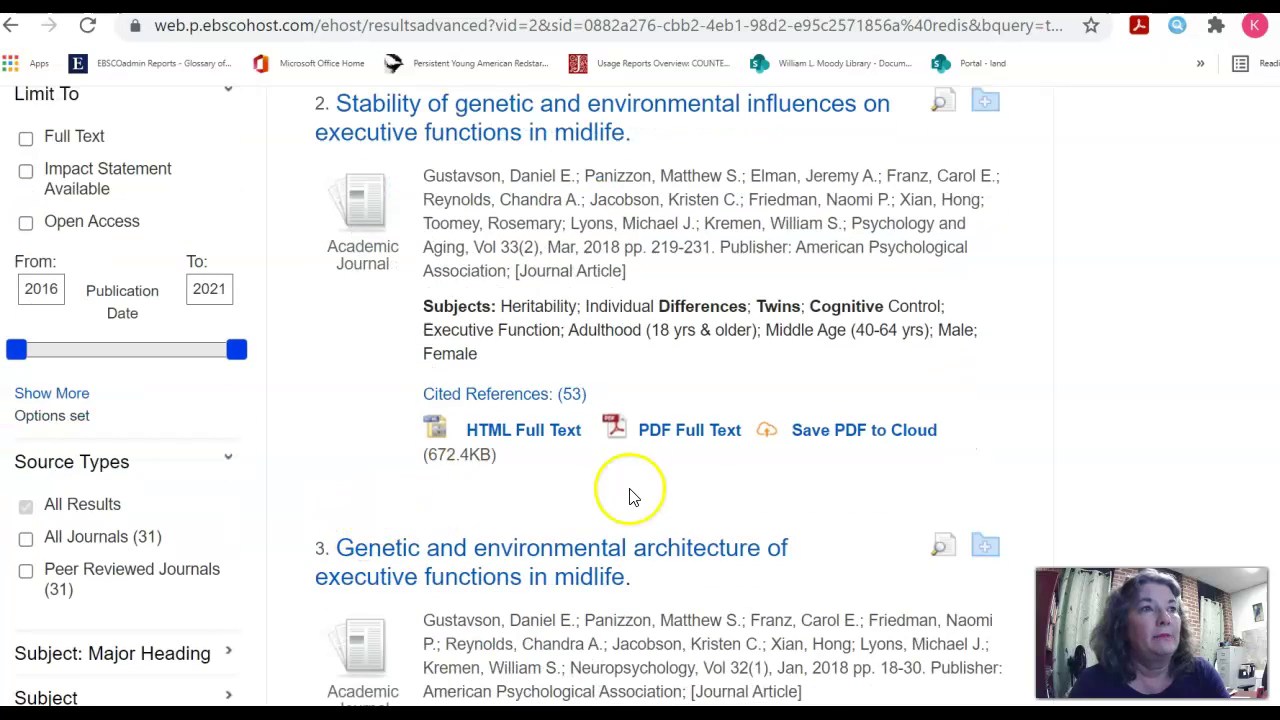
pyautogui.scroll(-3, 650, 495)
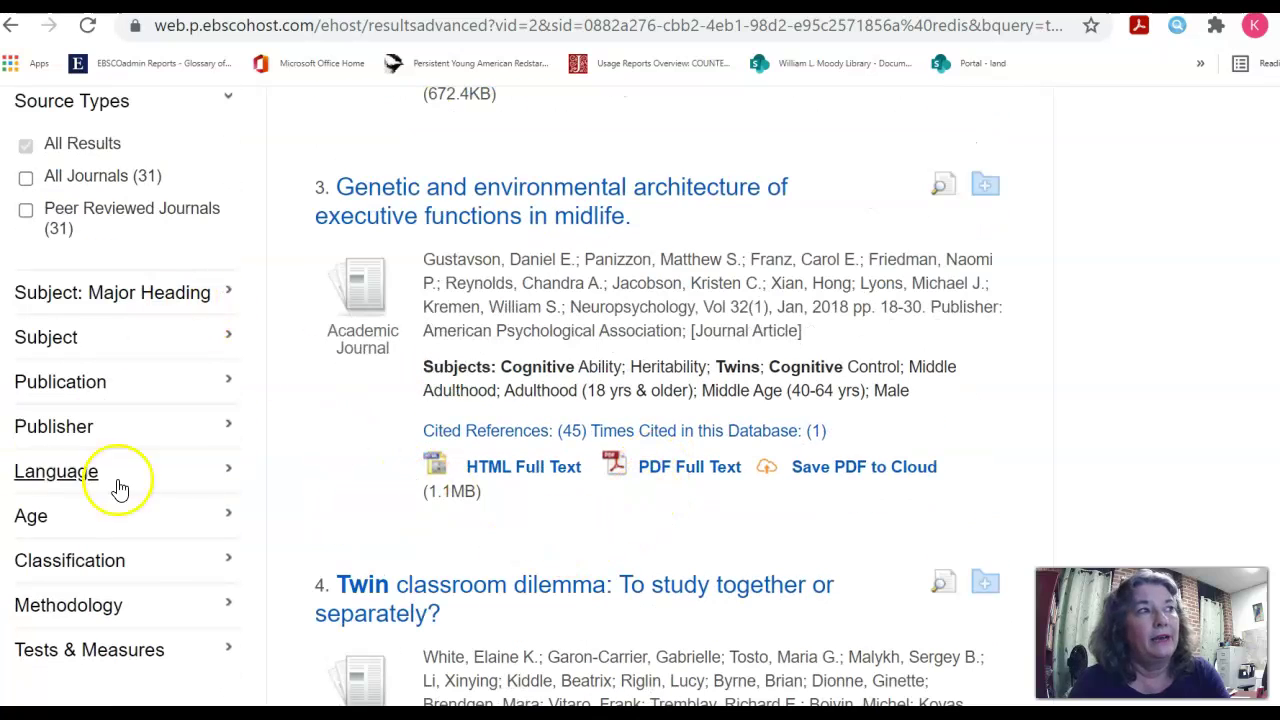
pyautogui.scroll(4, 652, 557)
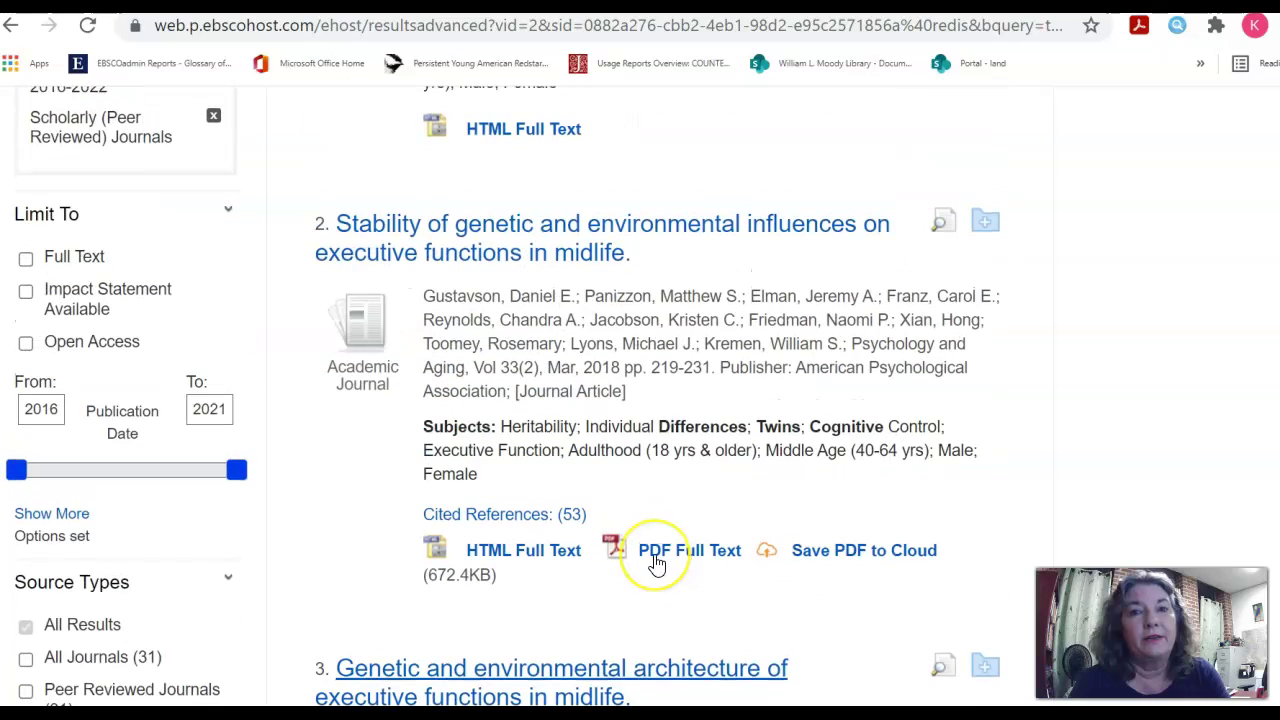